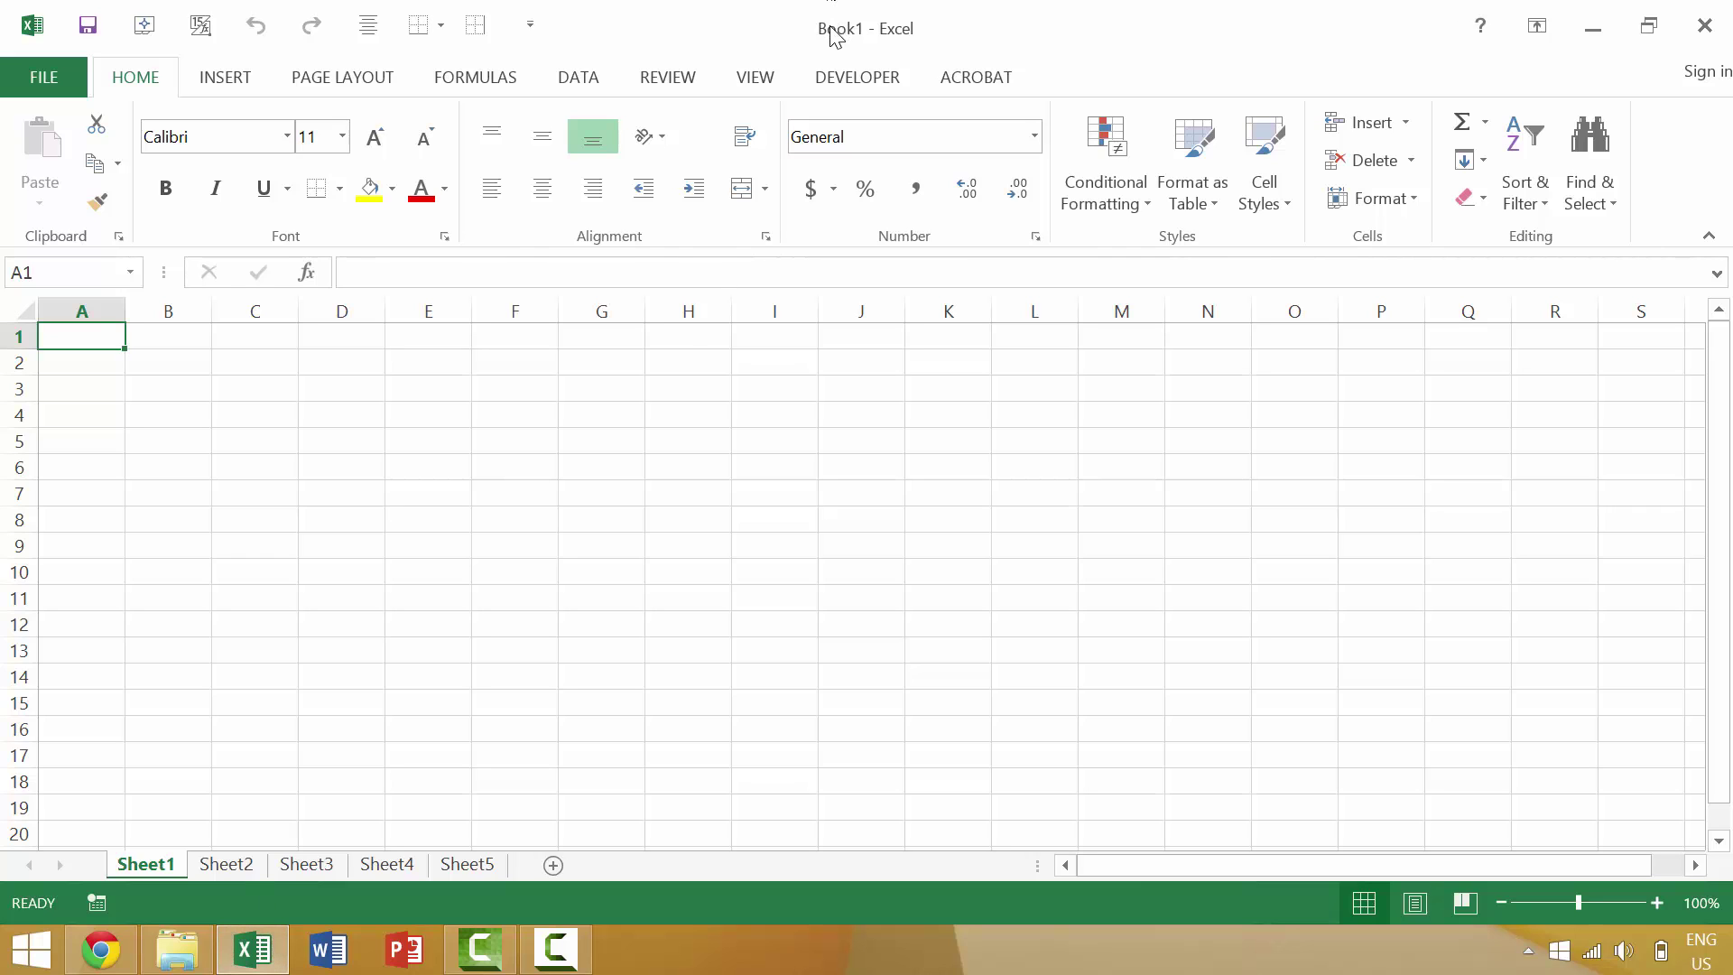
# Step: Practise Shift-click grouping across the tabs, ending with Sheet1 through Sheet5 grouped
pyautogui.keyDown('shift'); pyautogui.click(481, 870); pyautogui.keyUp('shift')
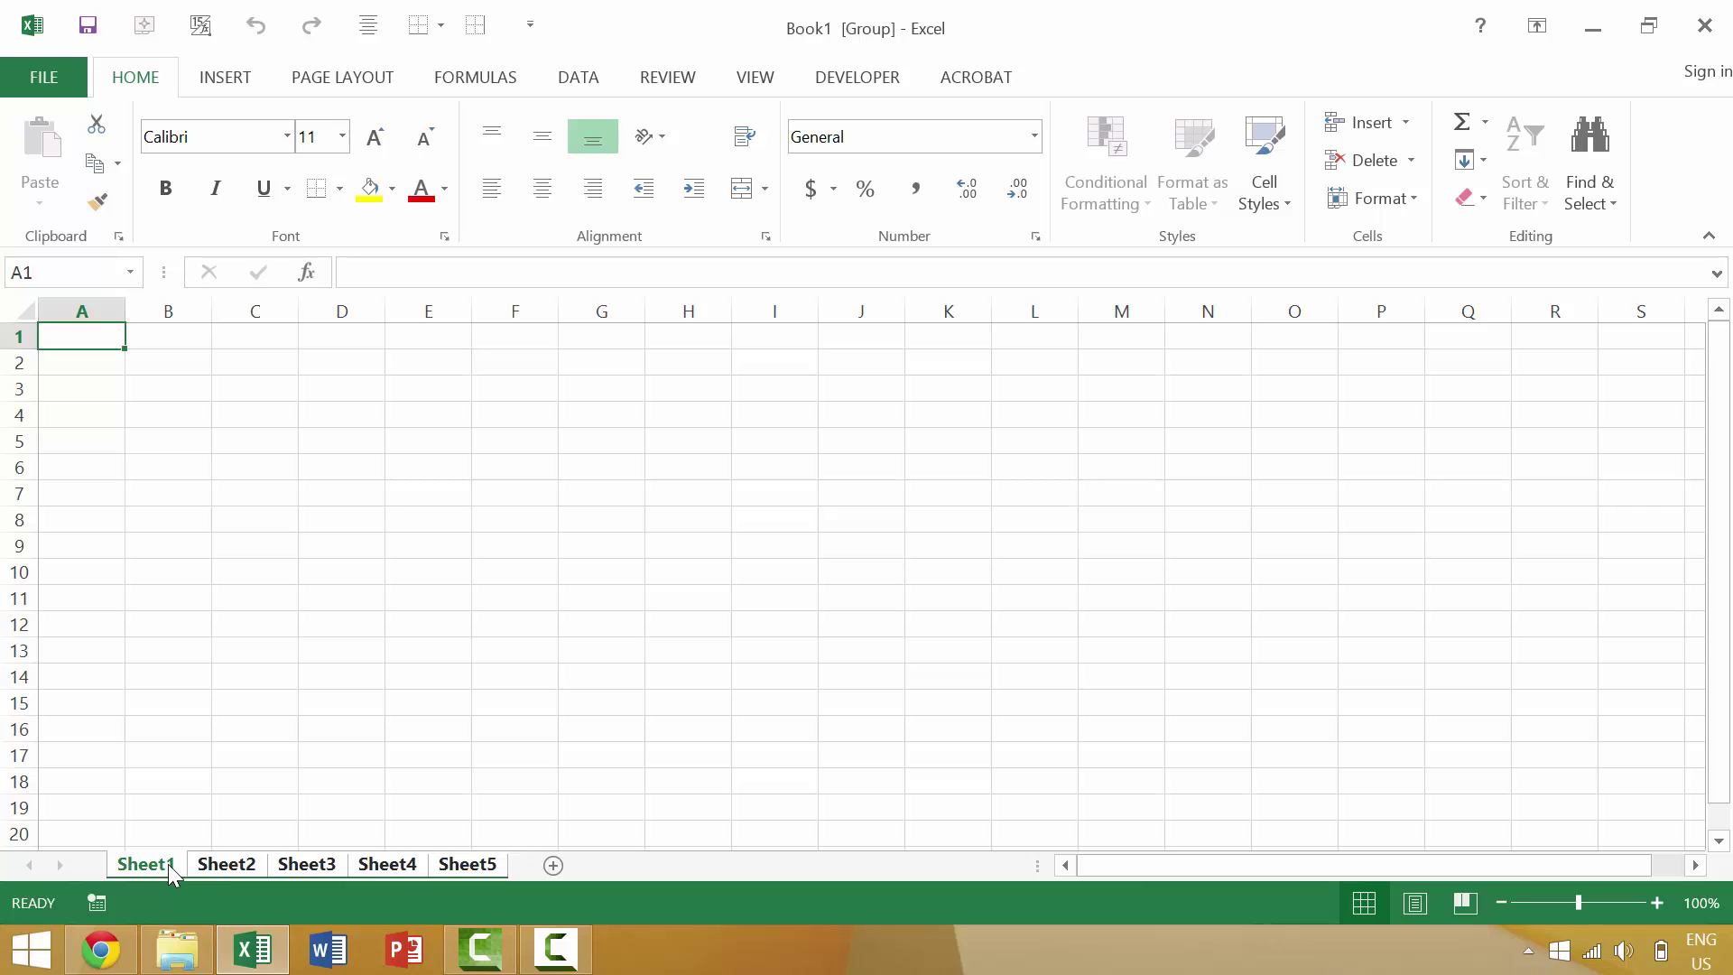
pyautogui.click(227, 867)
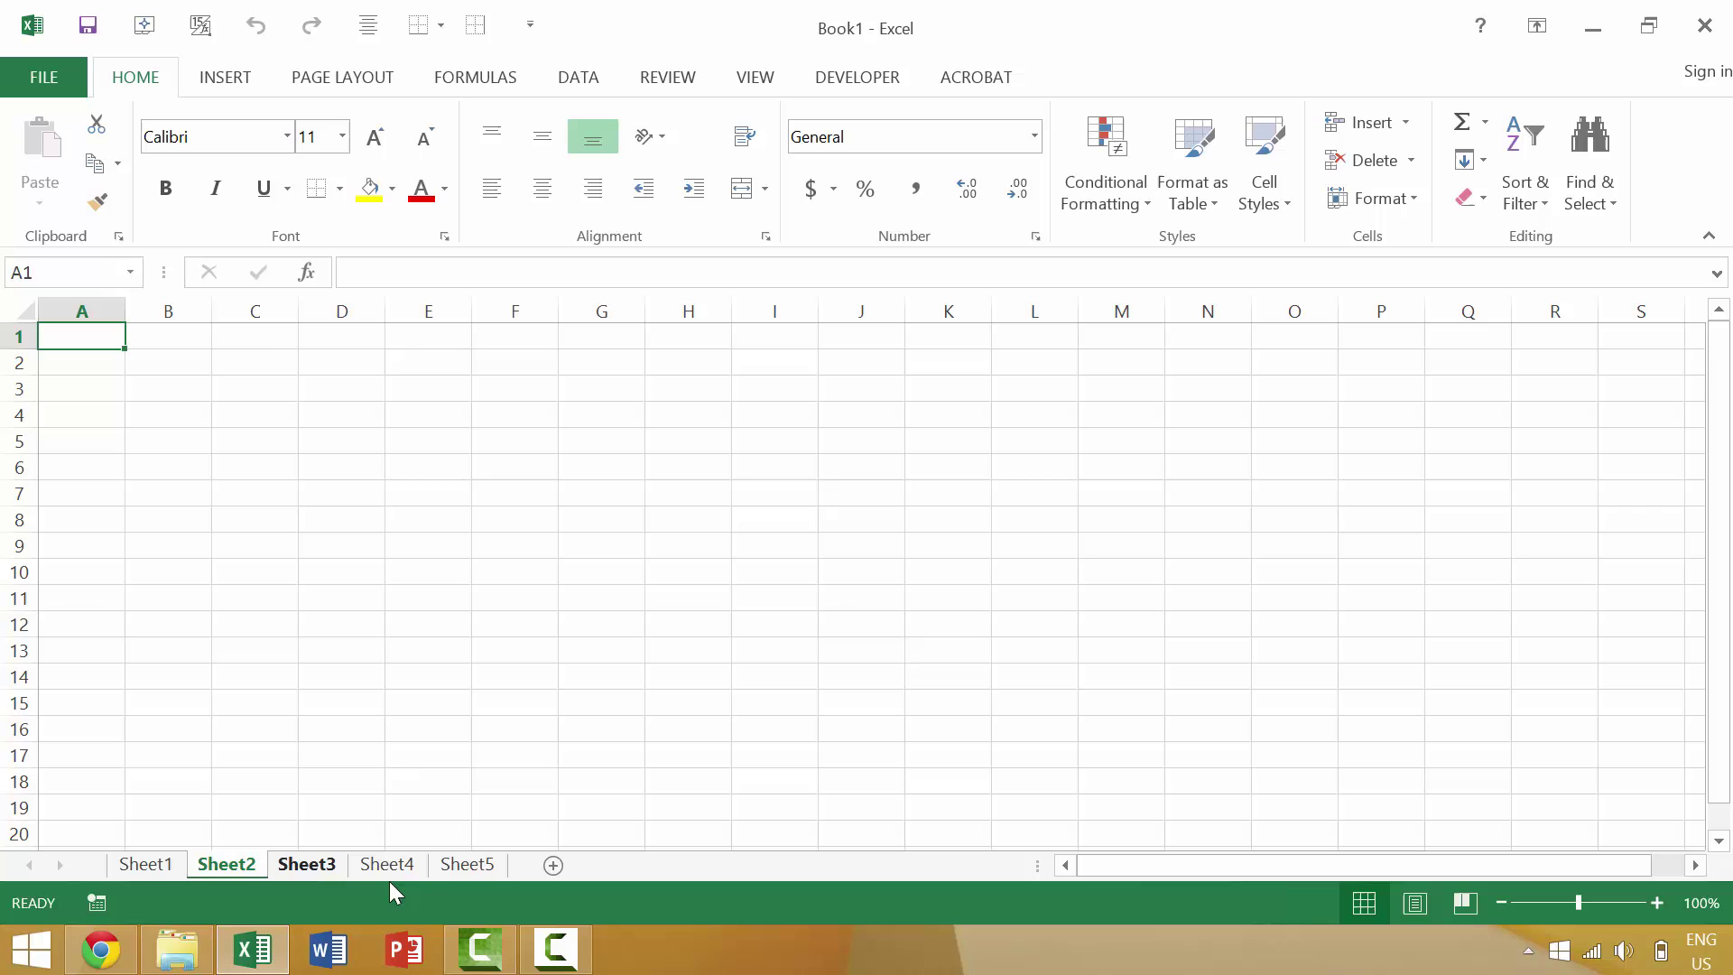
pyautogui.click(479, 874)
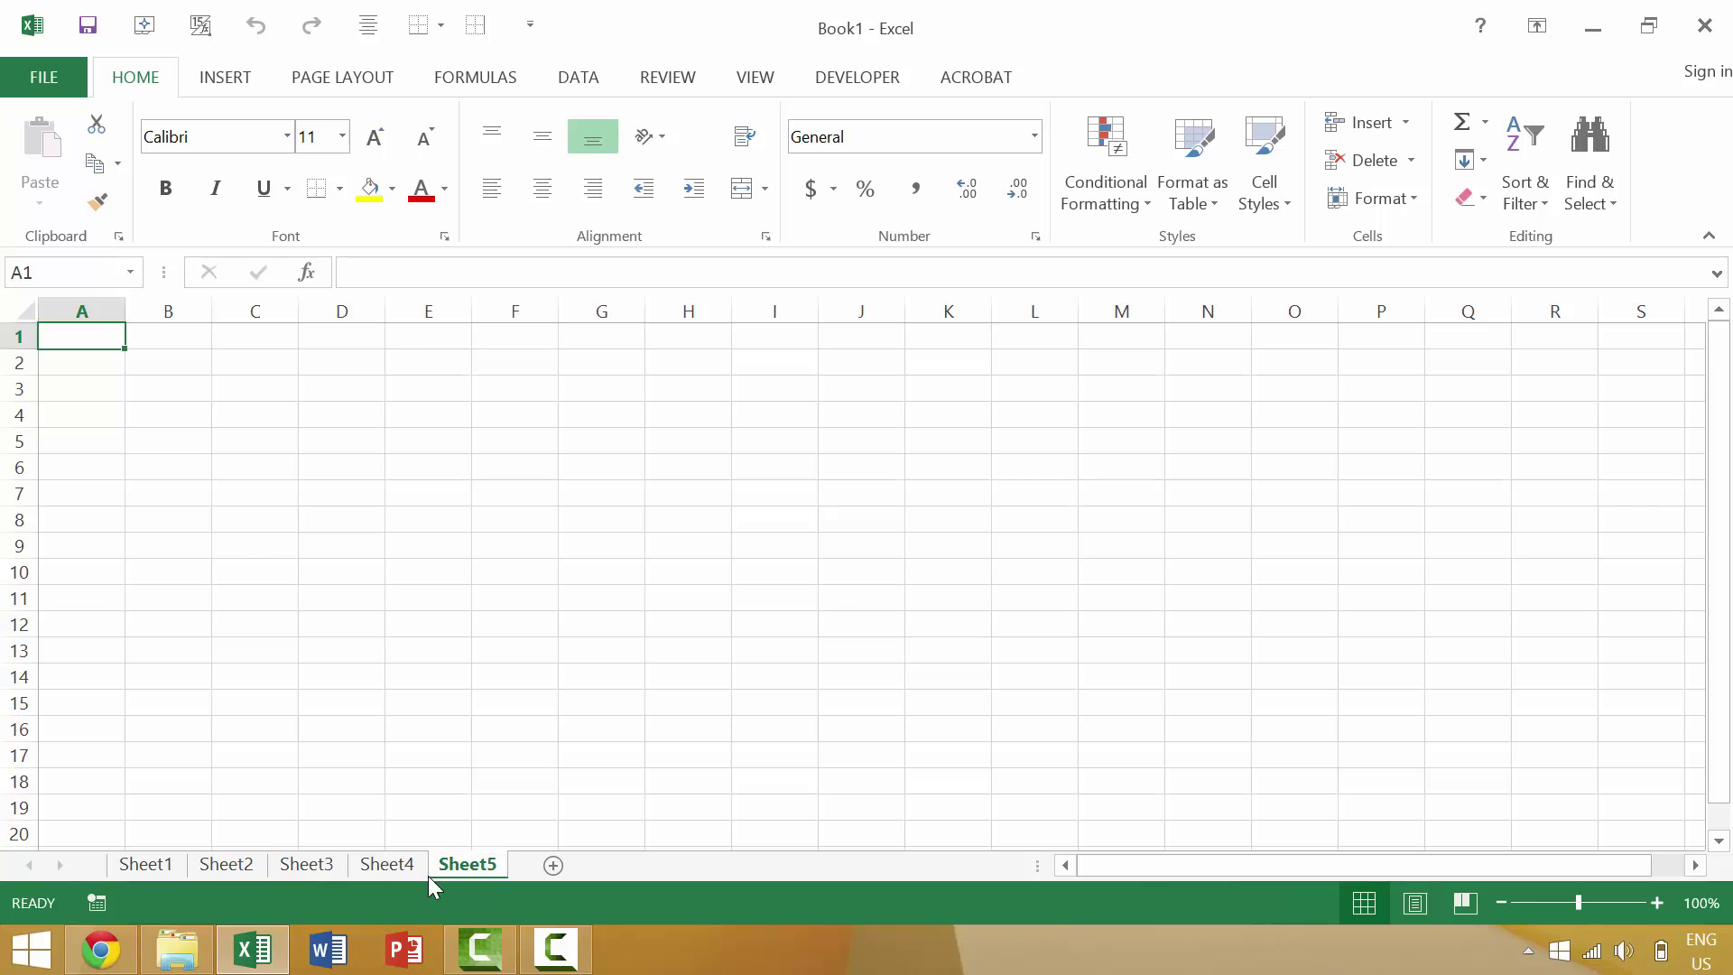
pyautogui.click(165, 872)
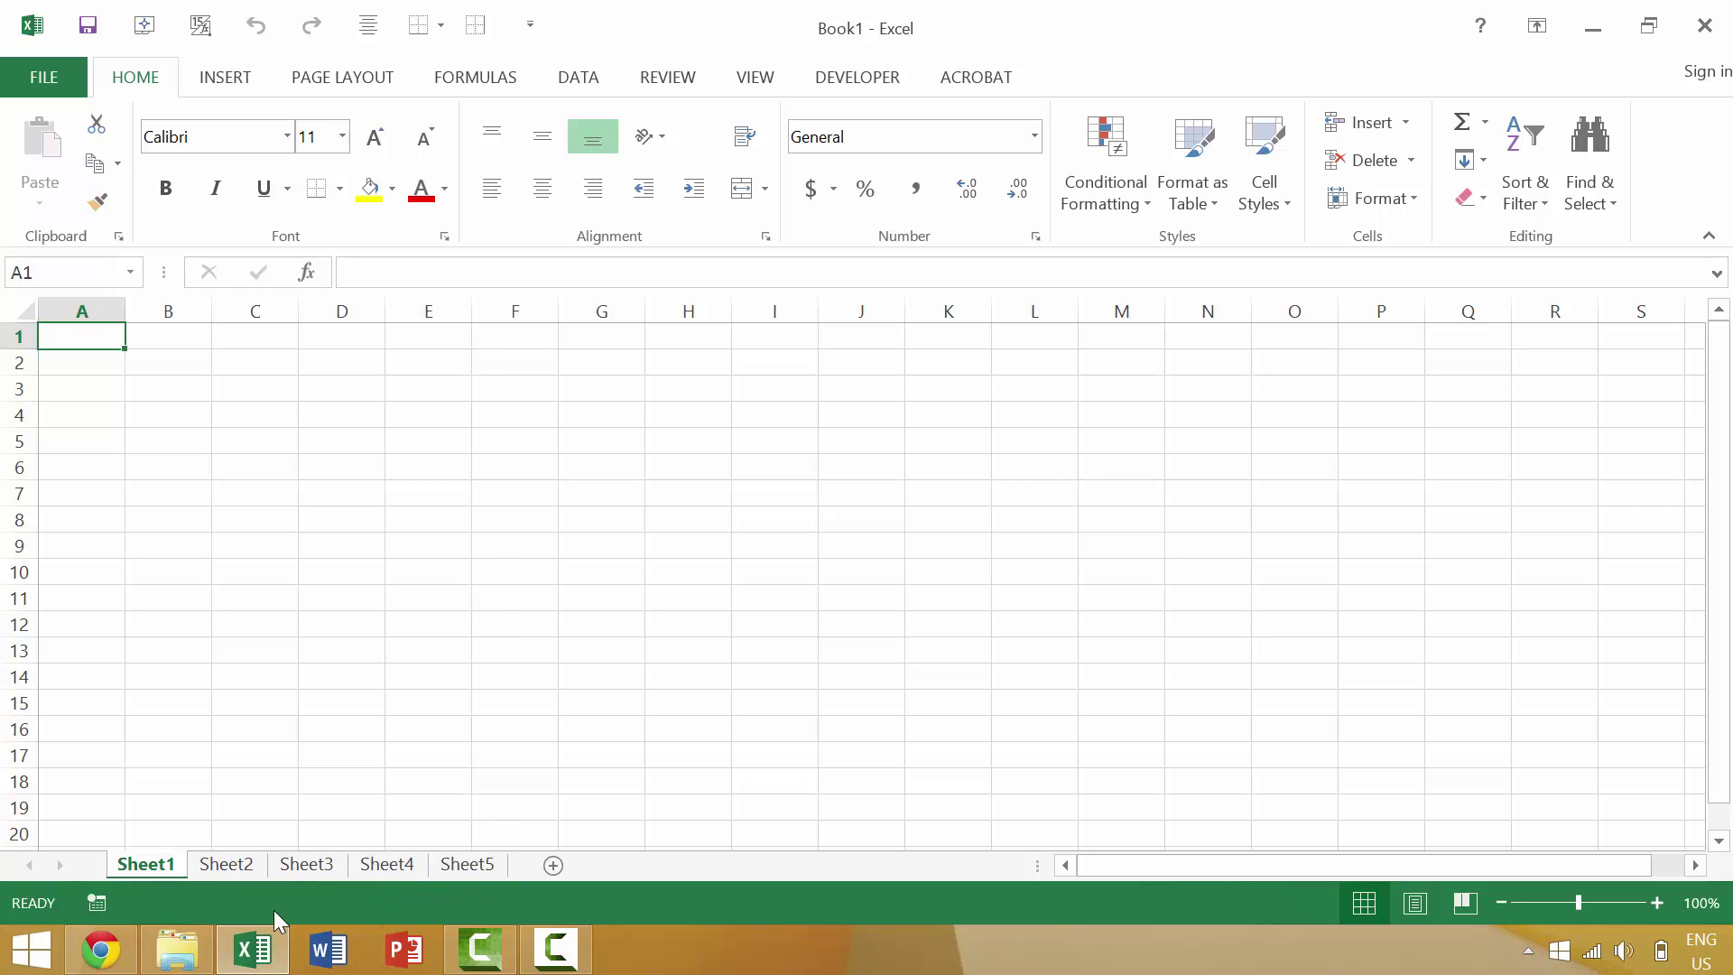
pyautogui.keyDown('shift'); pyautogui.click(400, 872); pyautogui.keyUp('shift')
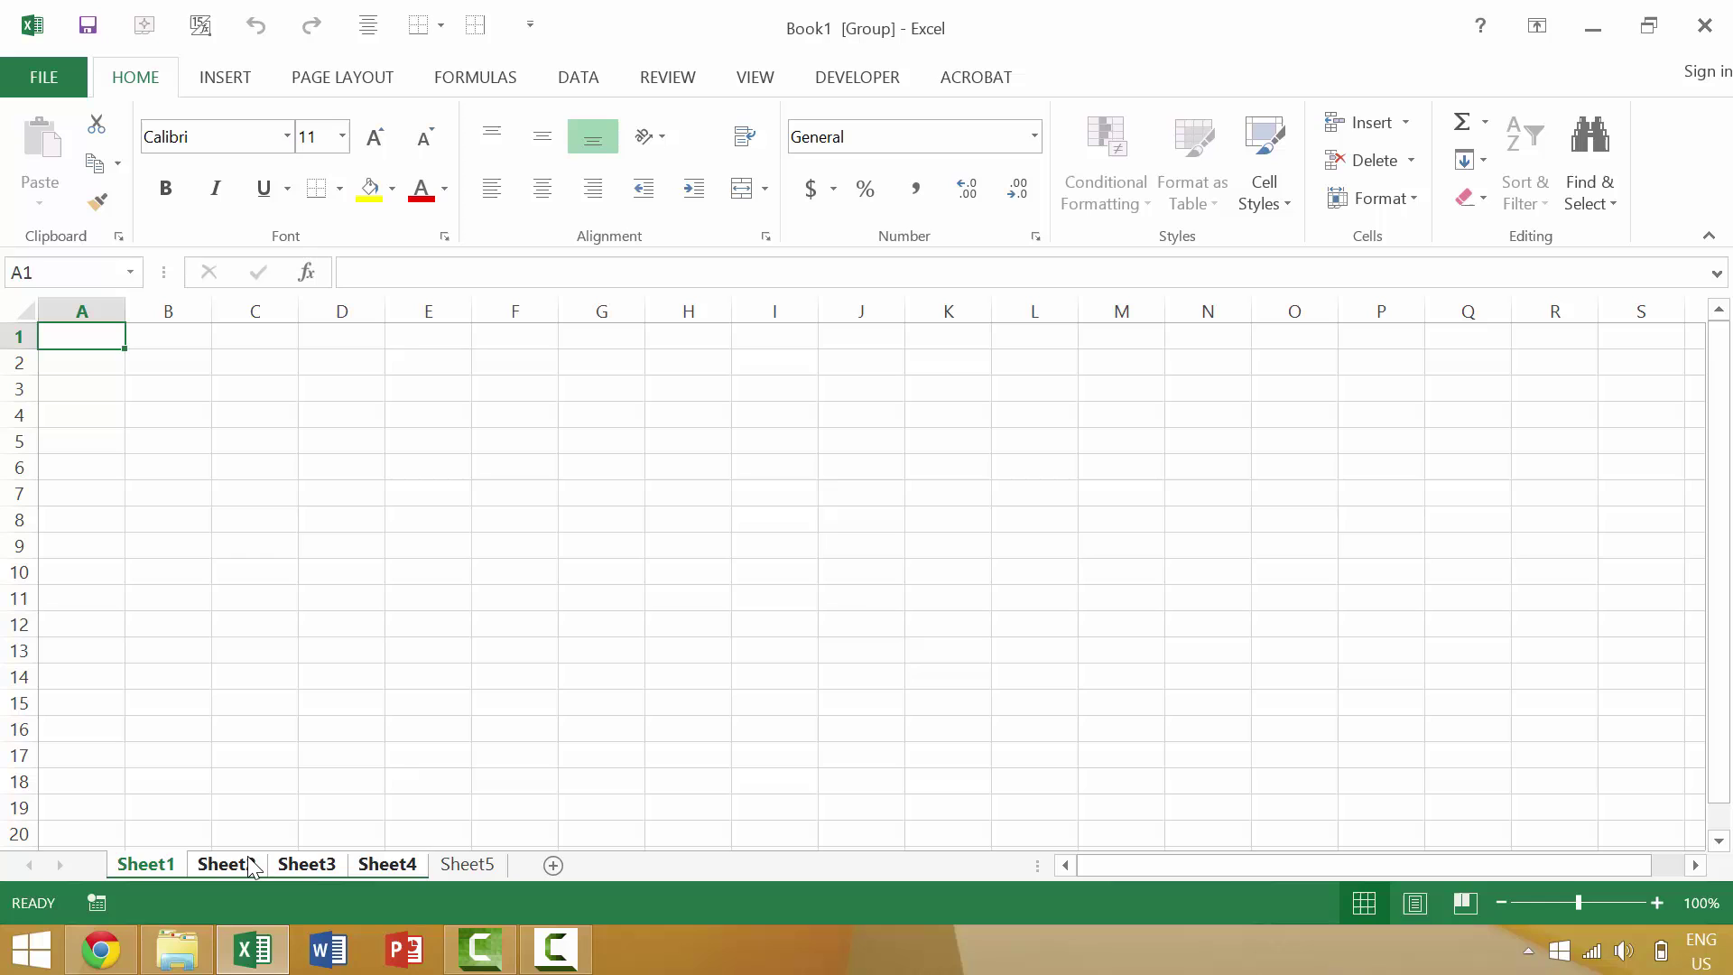
pyautogui.click(448, 870)
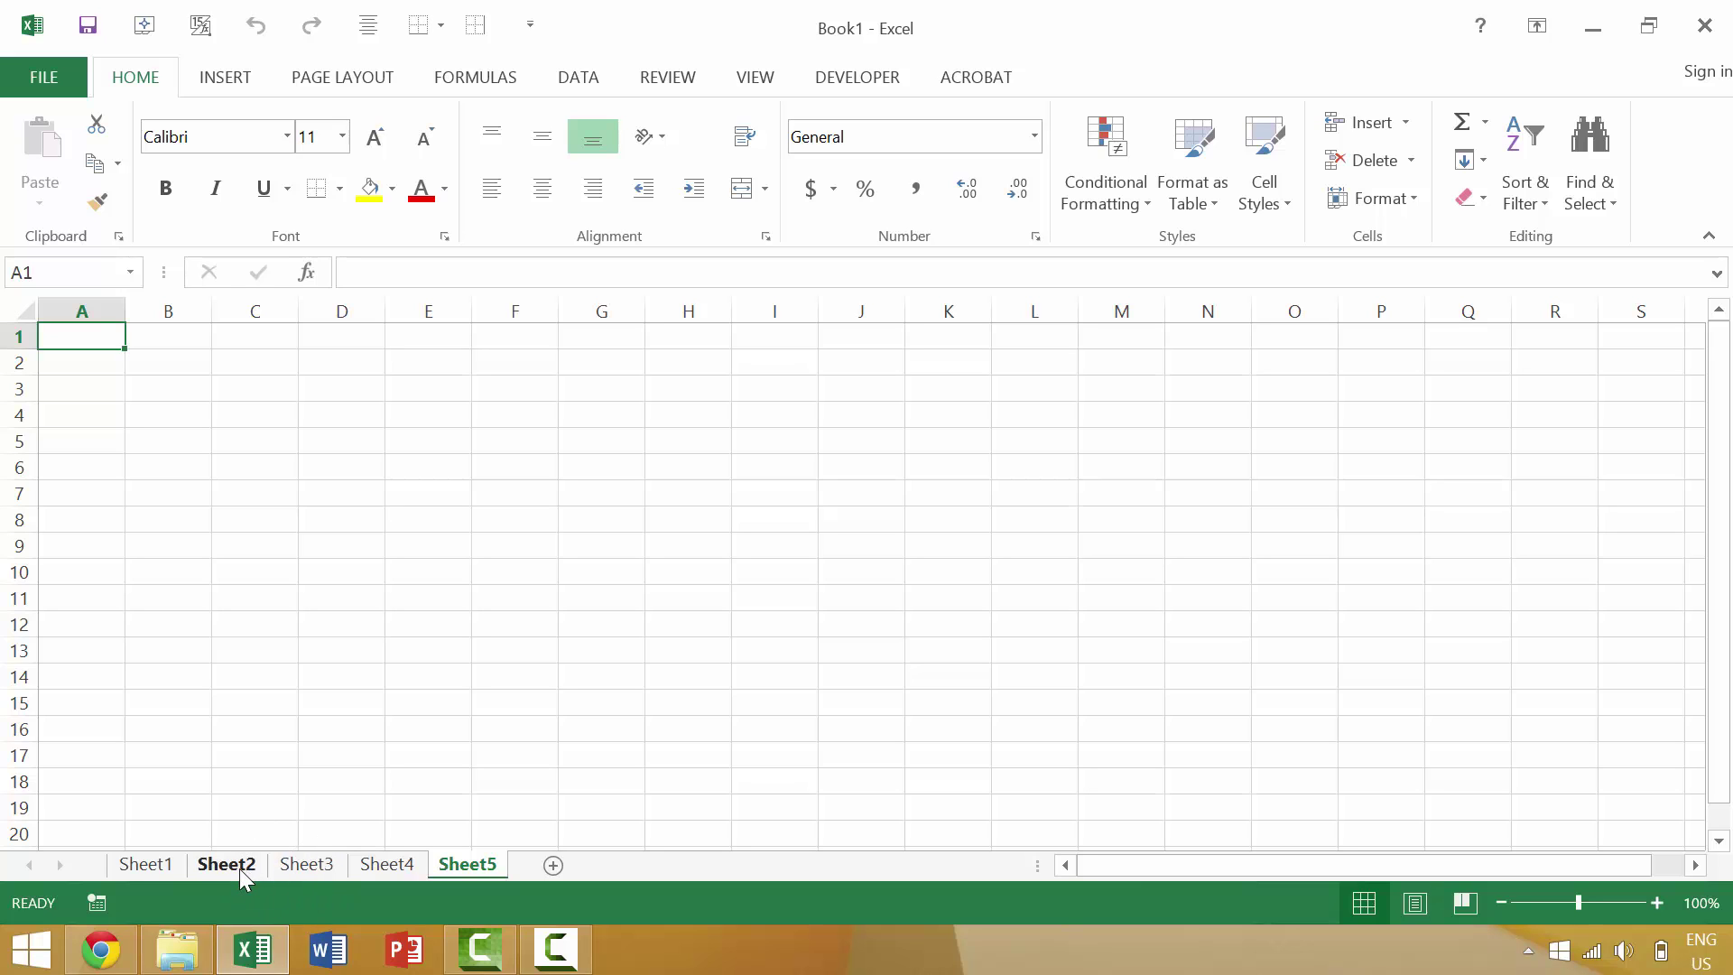
pyautogui.keyDown('shift'); pyautogui.click(157, 869); pyautogui.keyUp('shift')
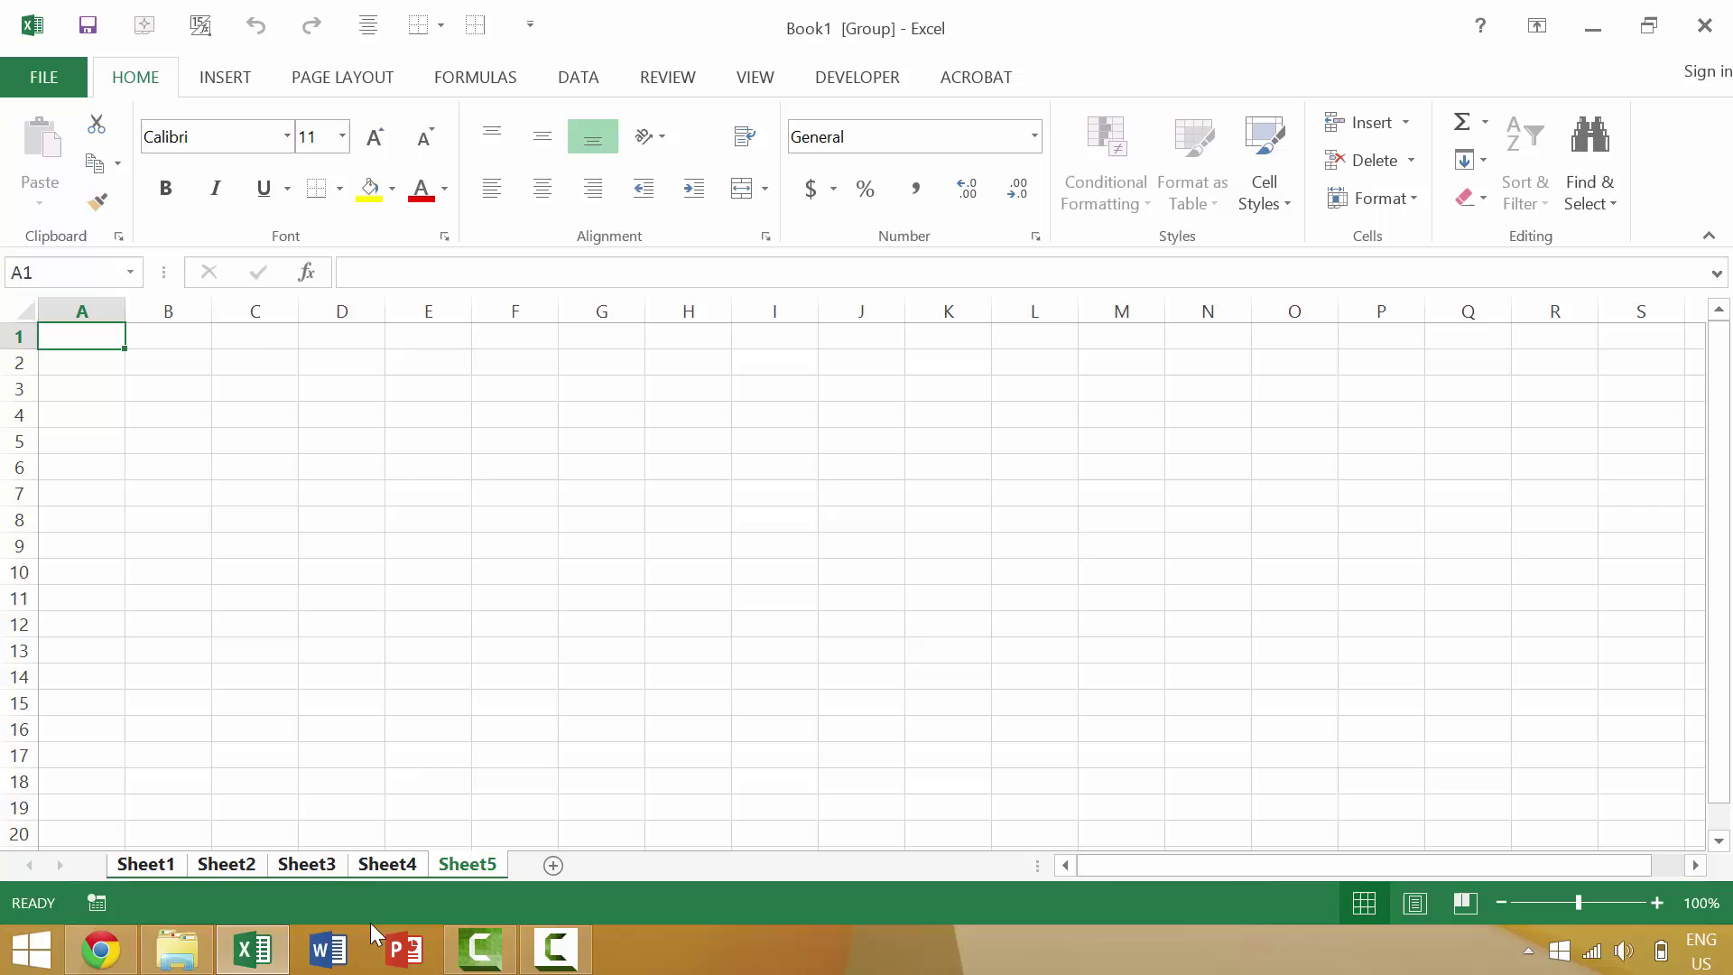
# Step: Ungroup via Sheet3, then Ctrl-click Sheet1, Sheet2, Sheet4 and Sheet5 into one group
pyautogui.click(307, 865)
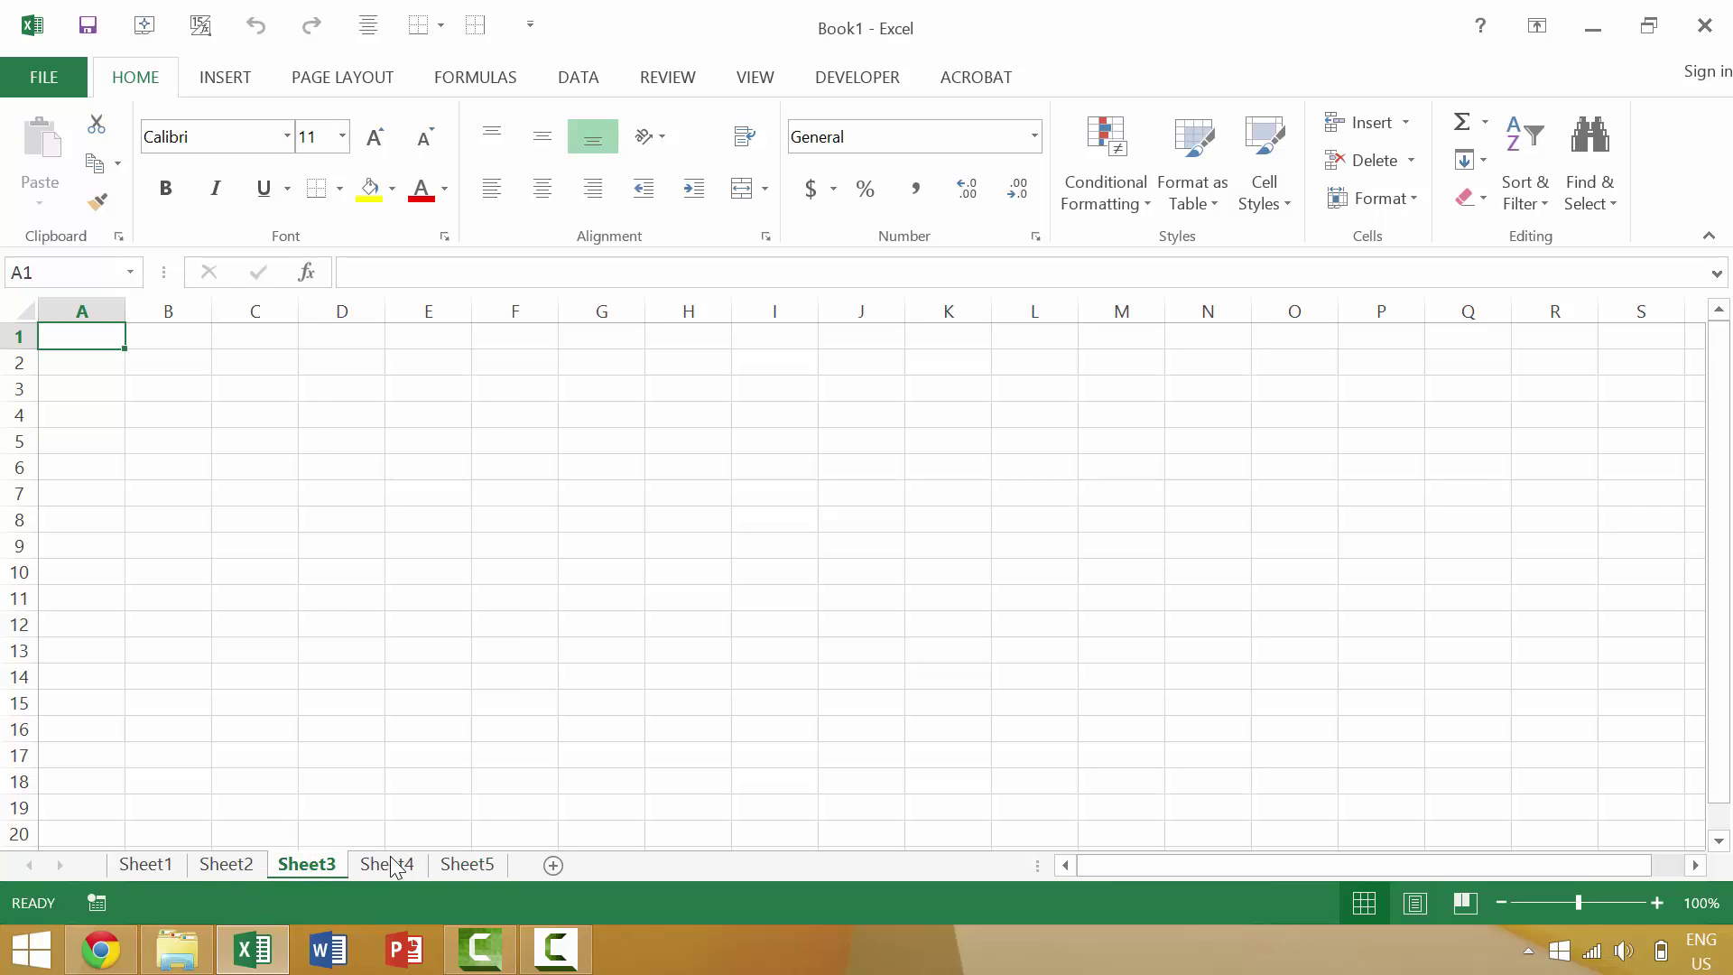
pyautogui.click(460, 862)
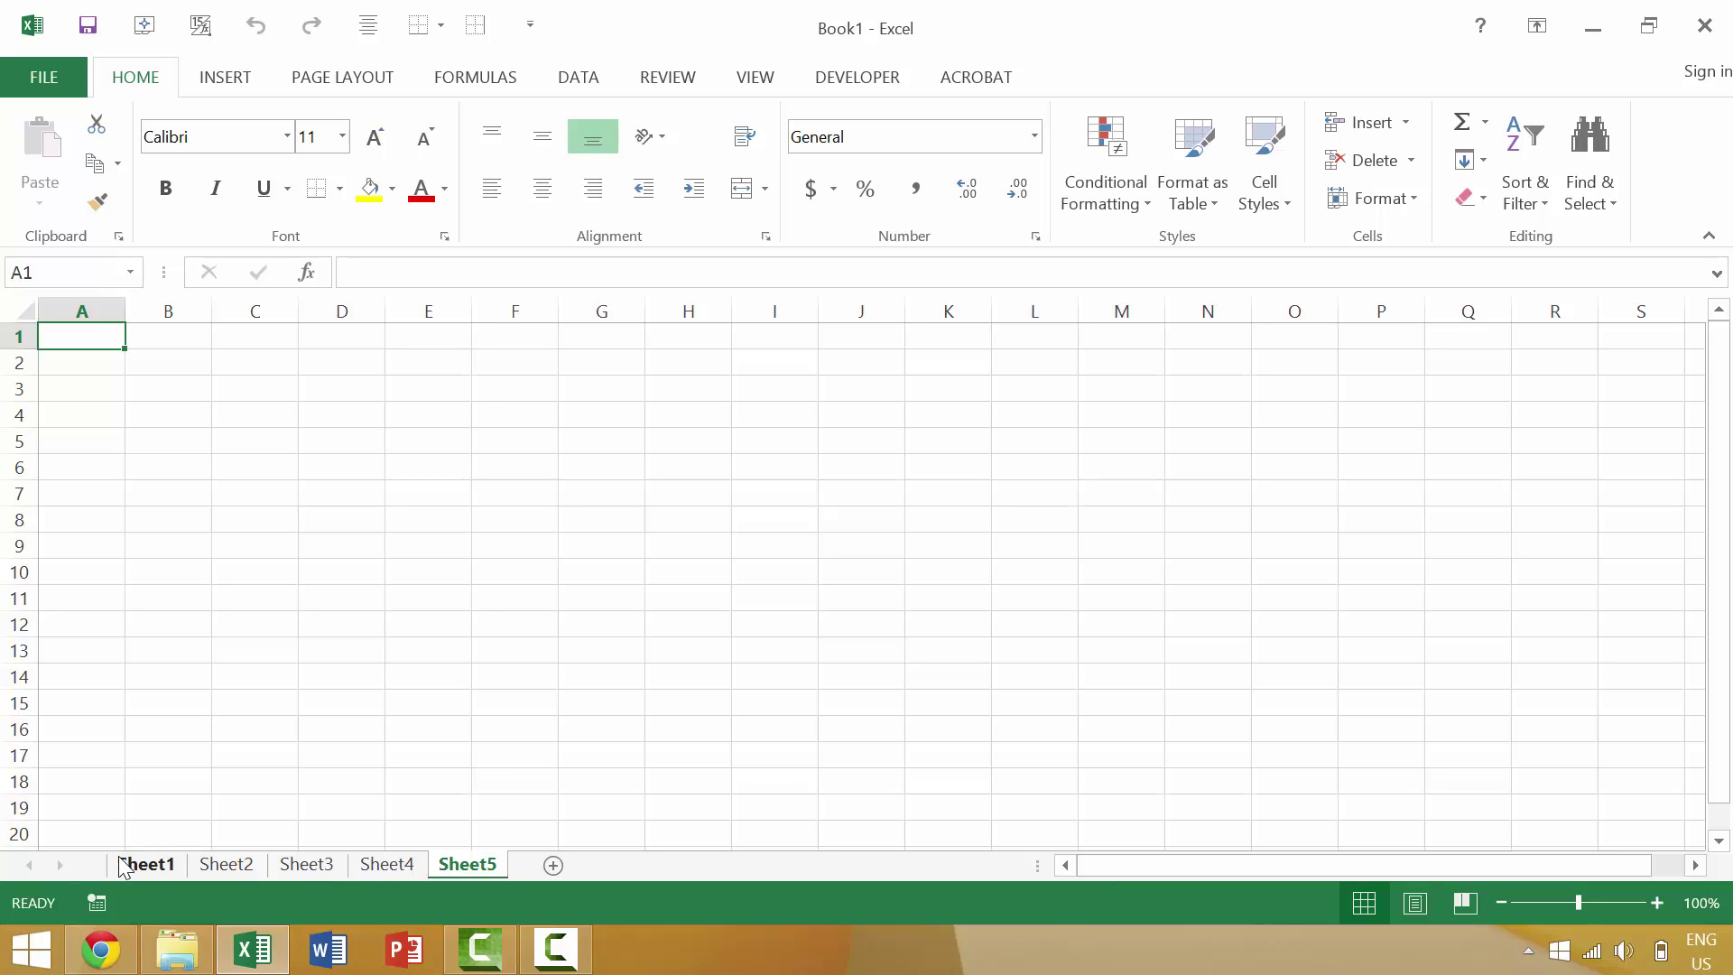
pyautogui.click(146, 867)
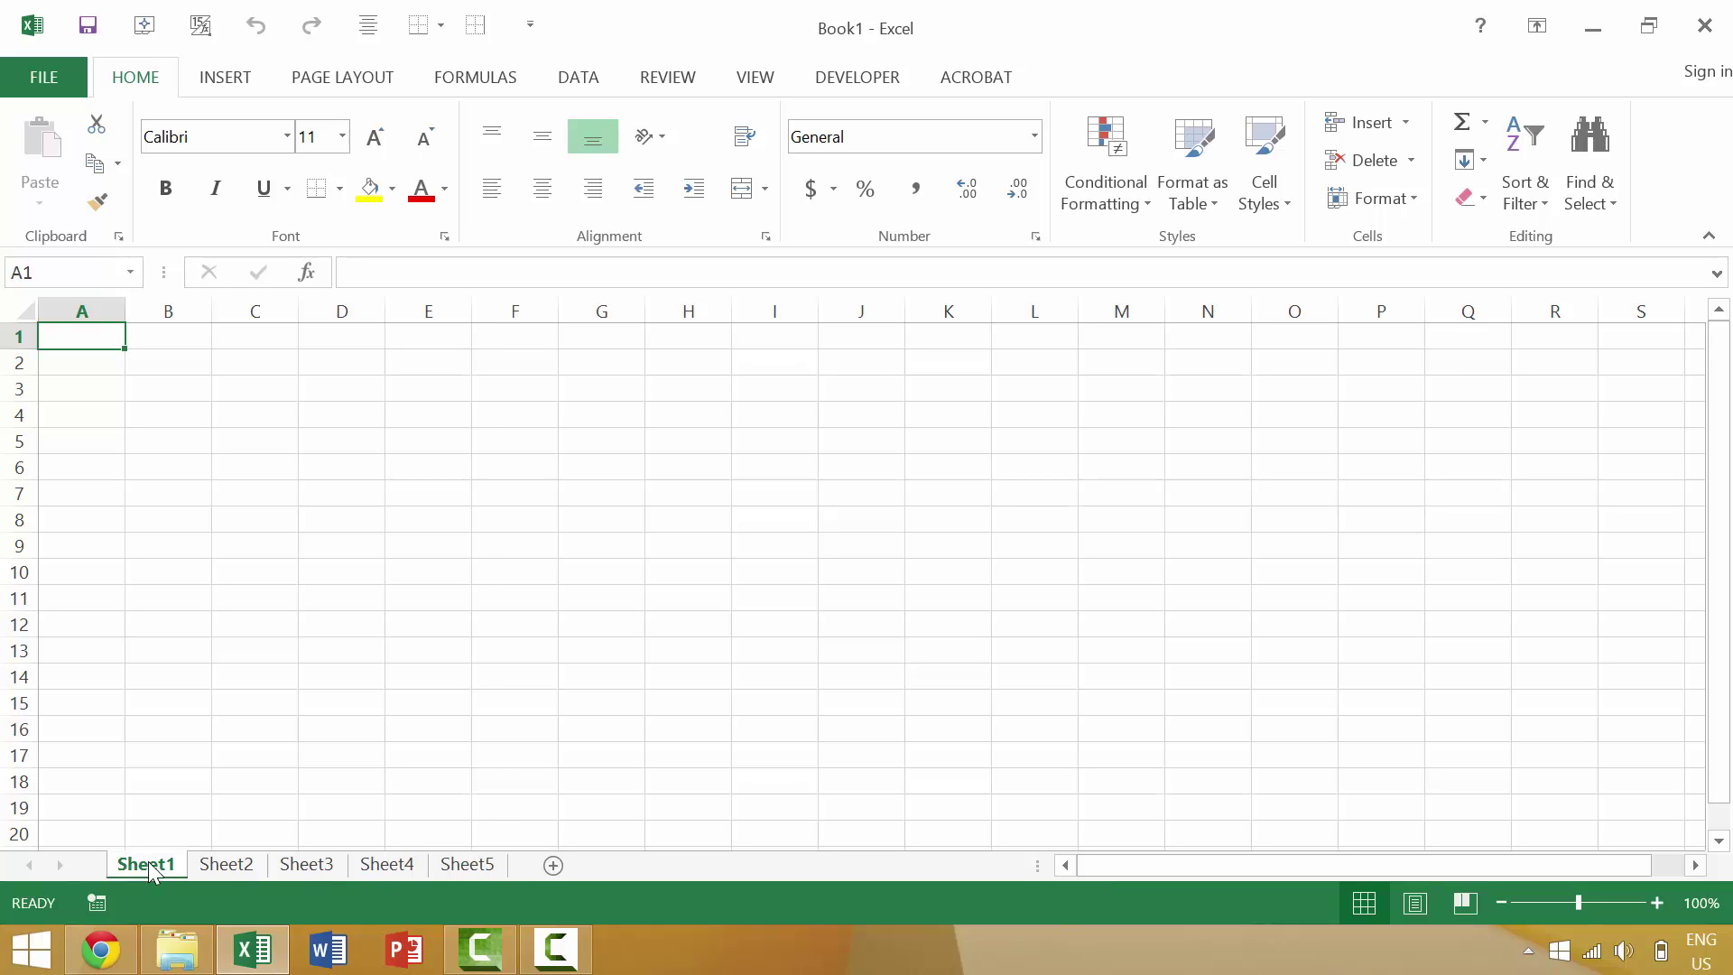
pyautogui.keyDown('ctrl'); pyautogui.click(239, 867); pyautogui.keyUp('ctrl')
pyautogui.keyDown('ctrl'); pyautogui.click(360, 870); pyautogui.keyUp('ctrl')
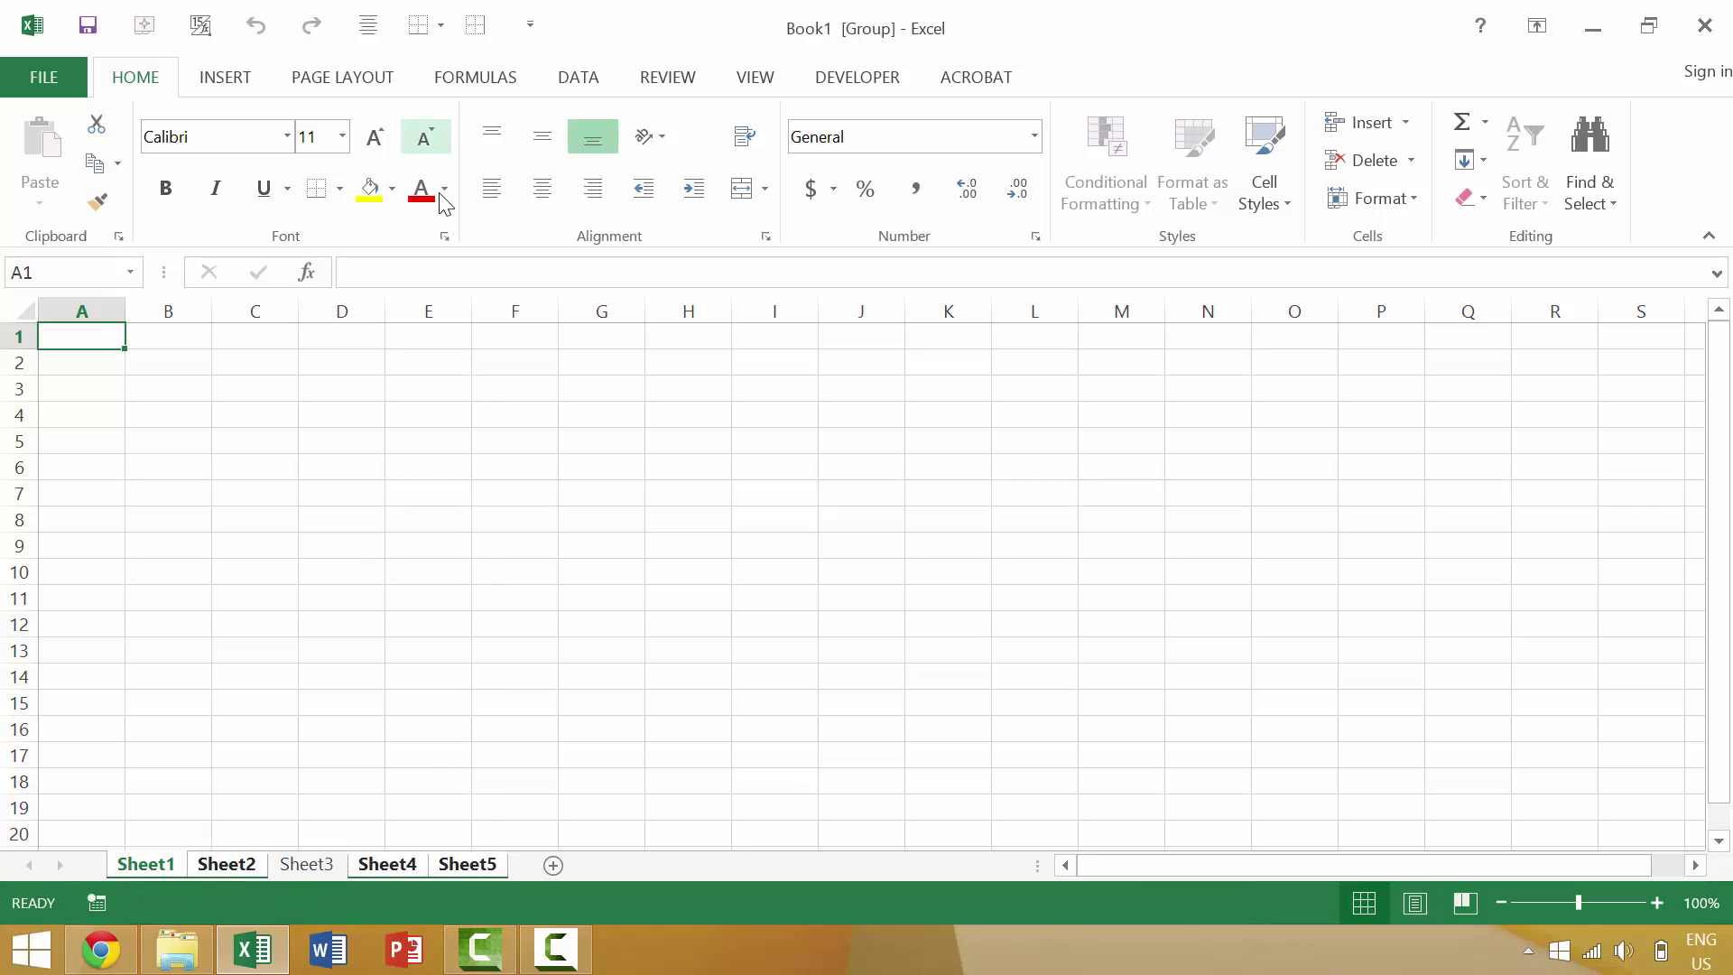
# Step: Select all cells on the grouped sheets and fill them with the green standard colour
pyautogui.click(87, 344)
pyautogui.hotkey('ctrl', 'a')
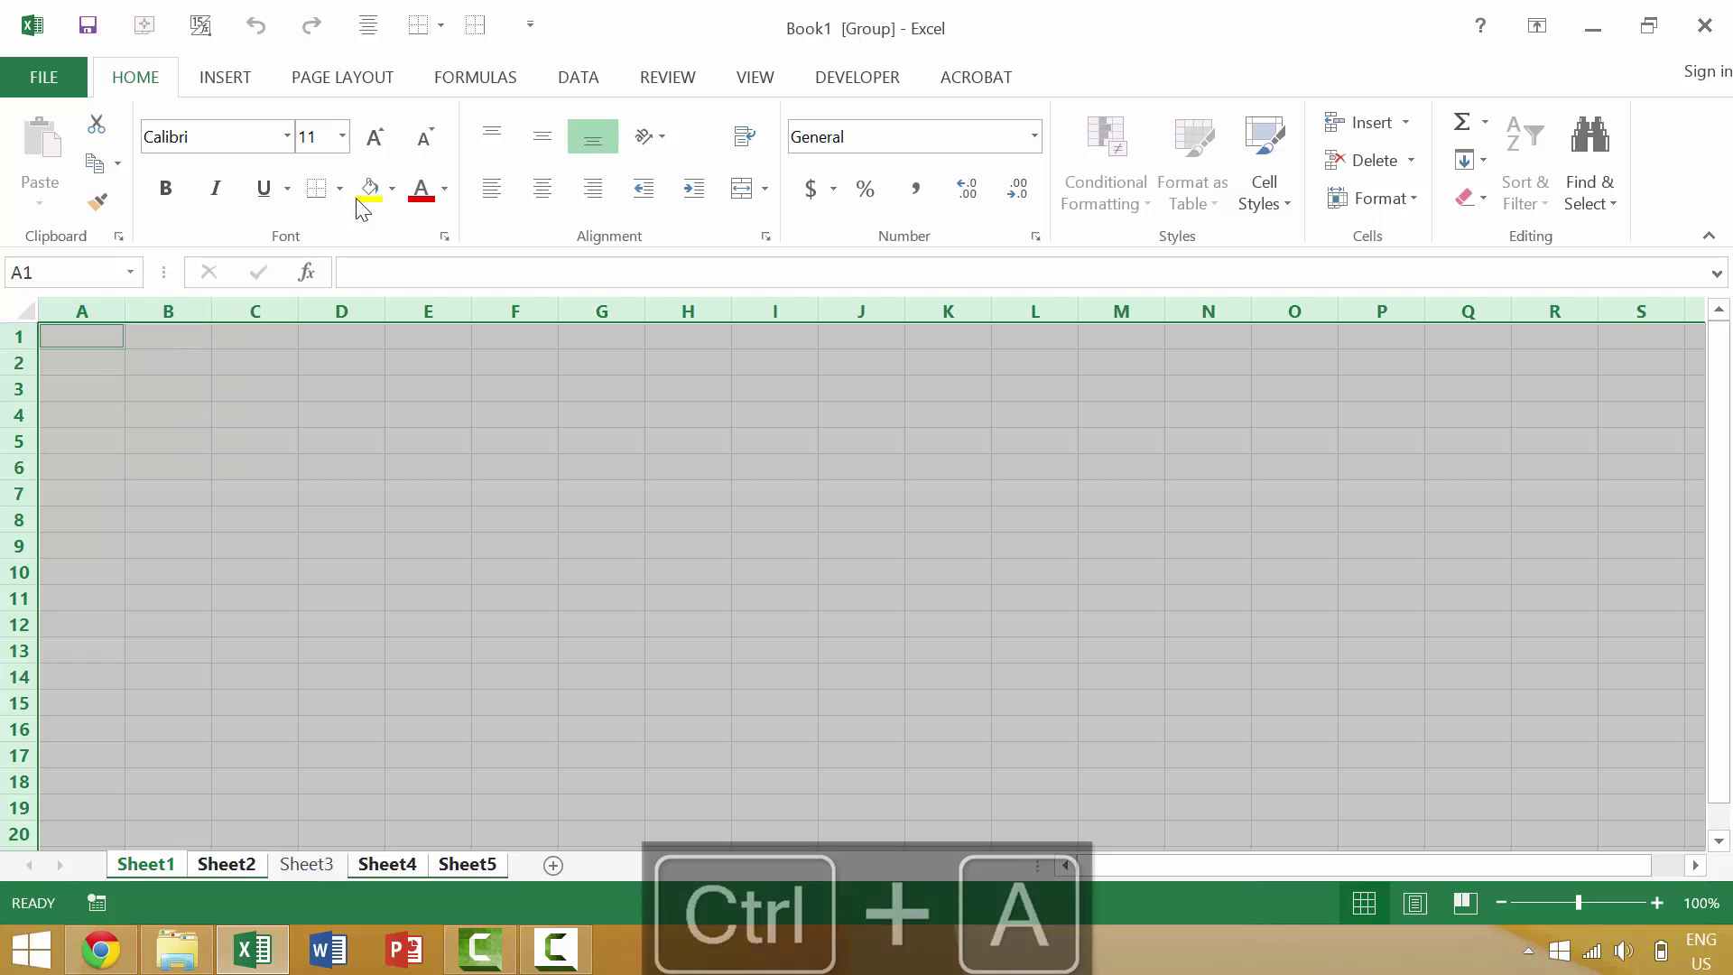
pyautogui.click(391, 188)
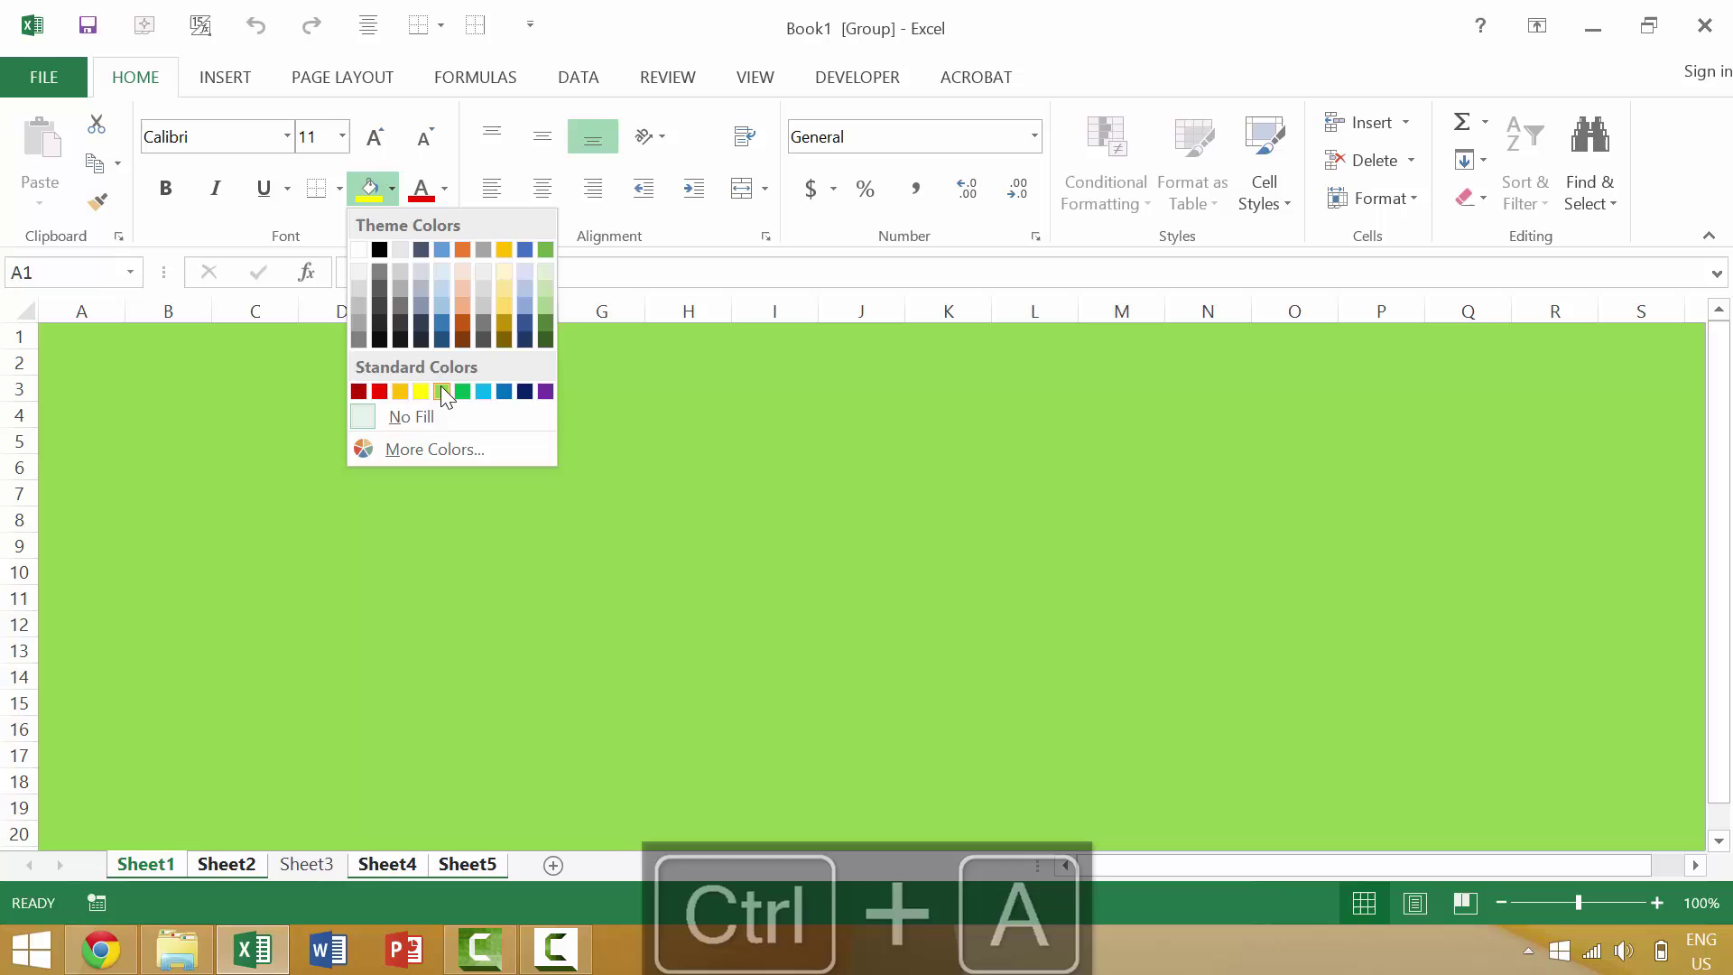
pyautogui.click(442, 391)
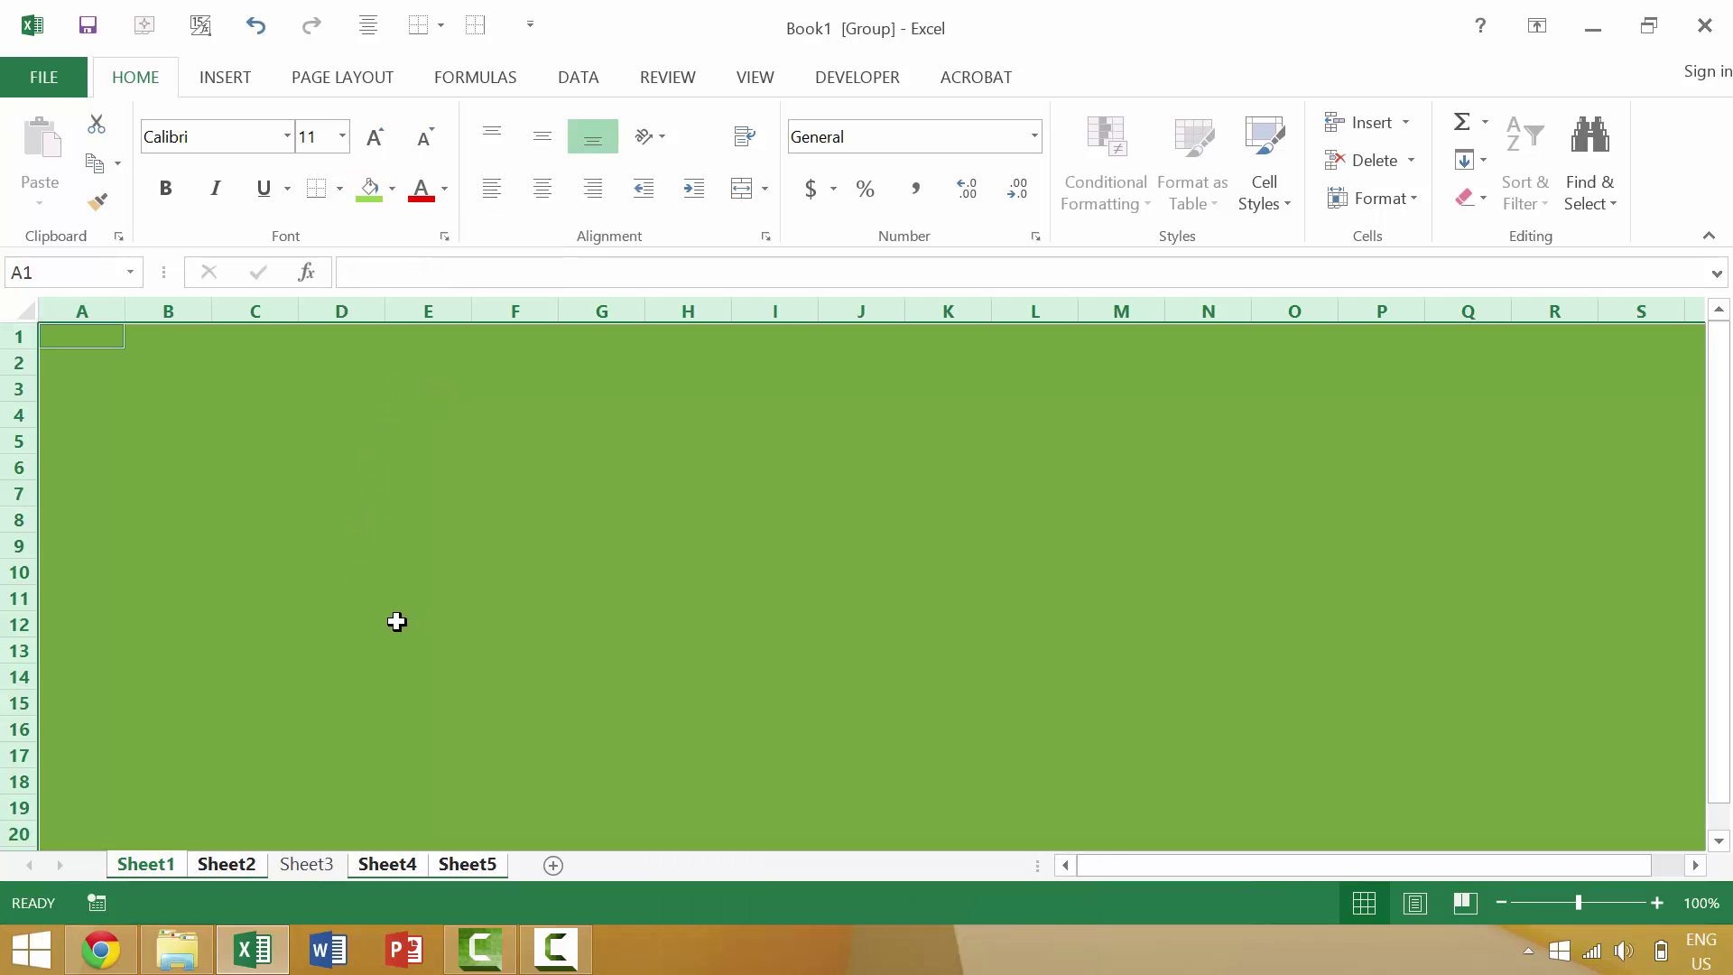
# Step: Check each tab: Sheet1, Sheet2, Sheet4 and Sheet5 are green while Sheet3 stays white
pyautogui.click(295, 863)
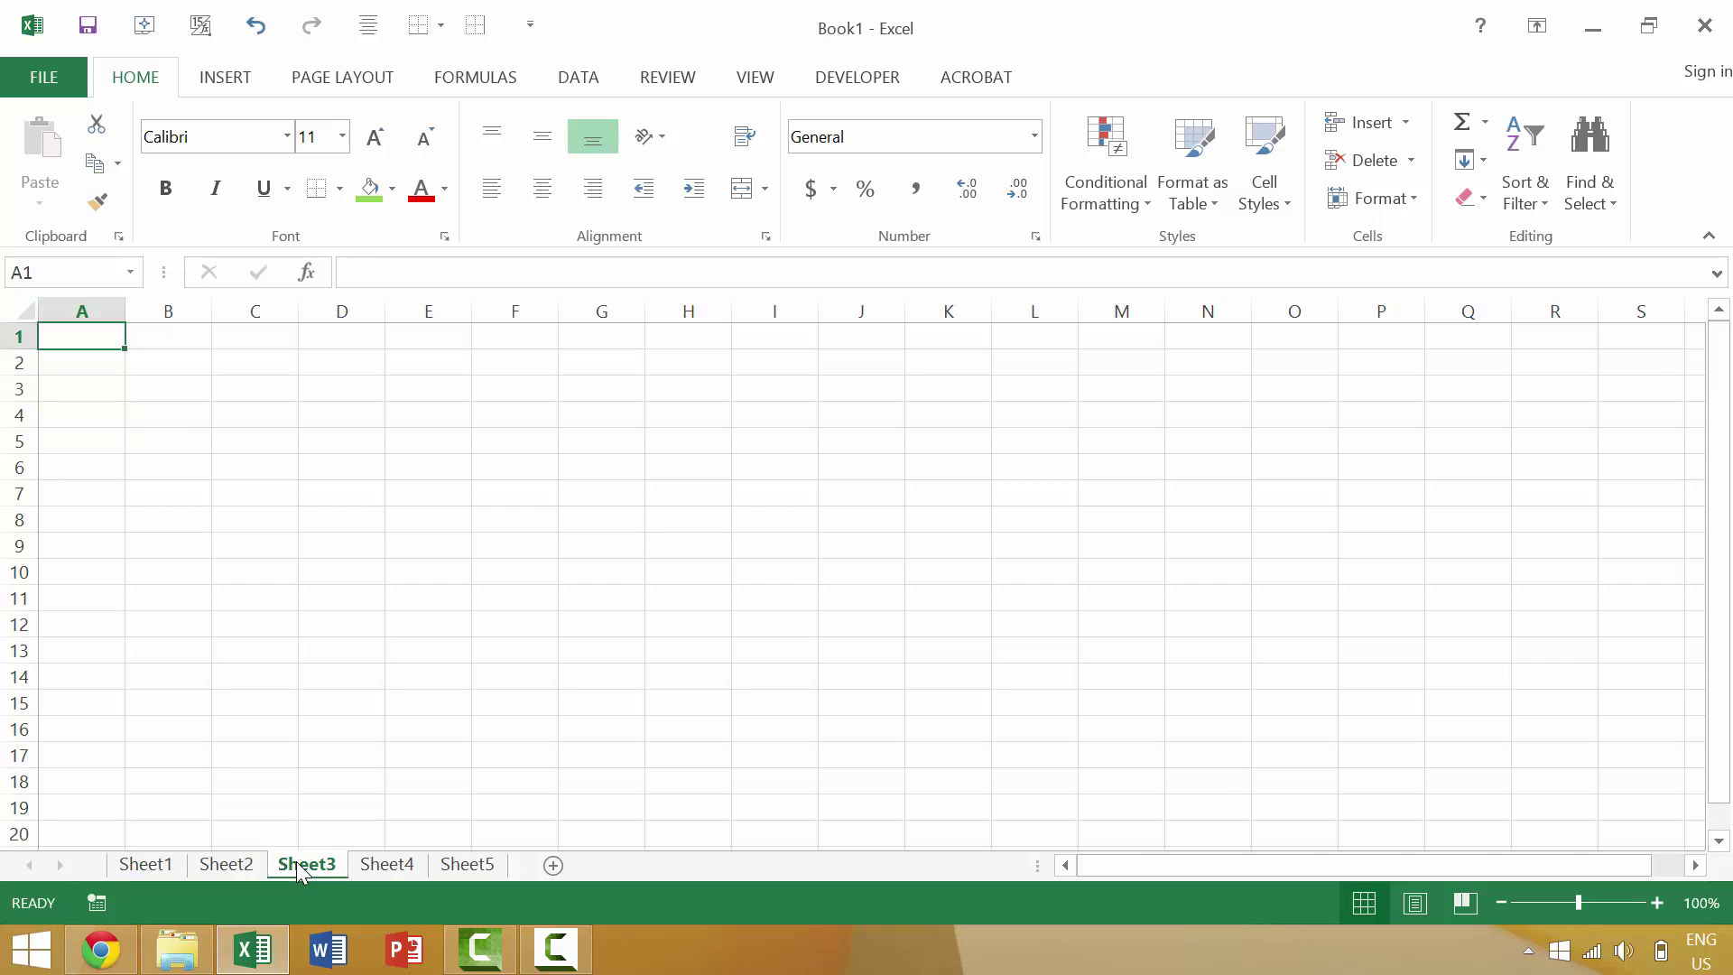
pyautogui.click(381, 865)
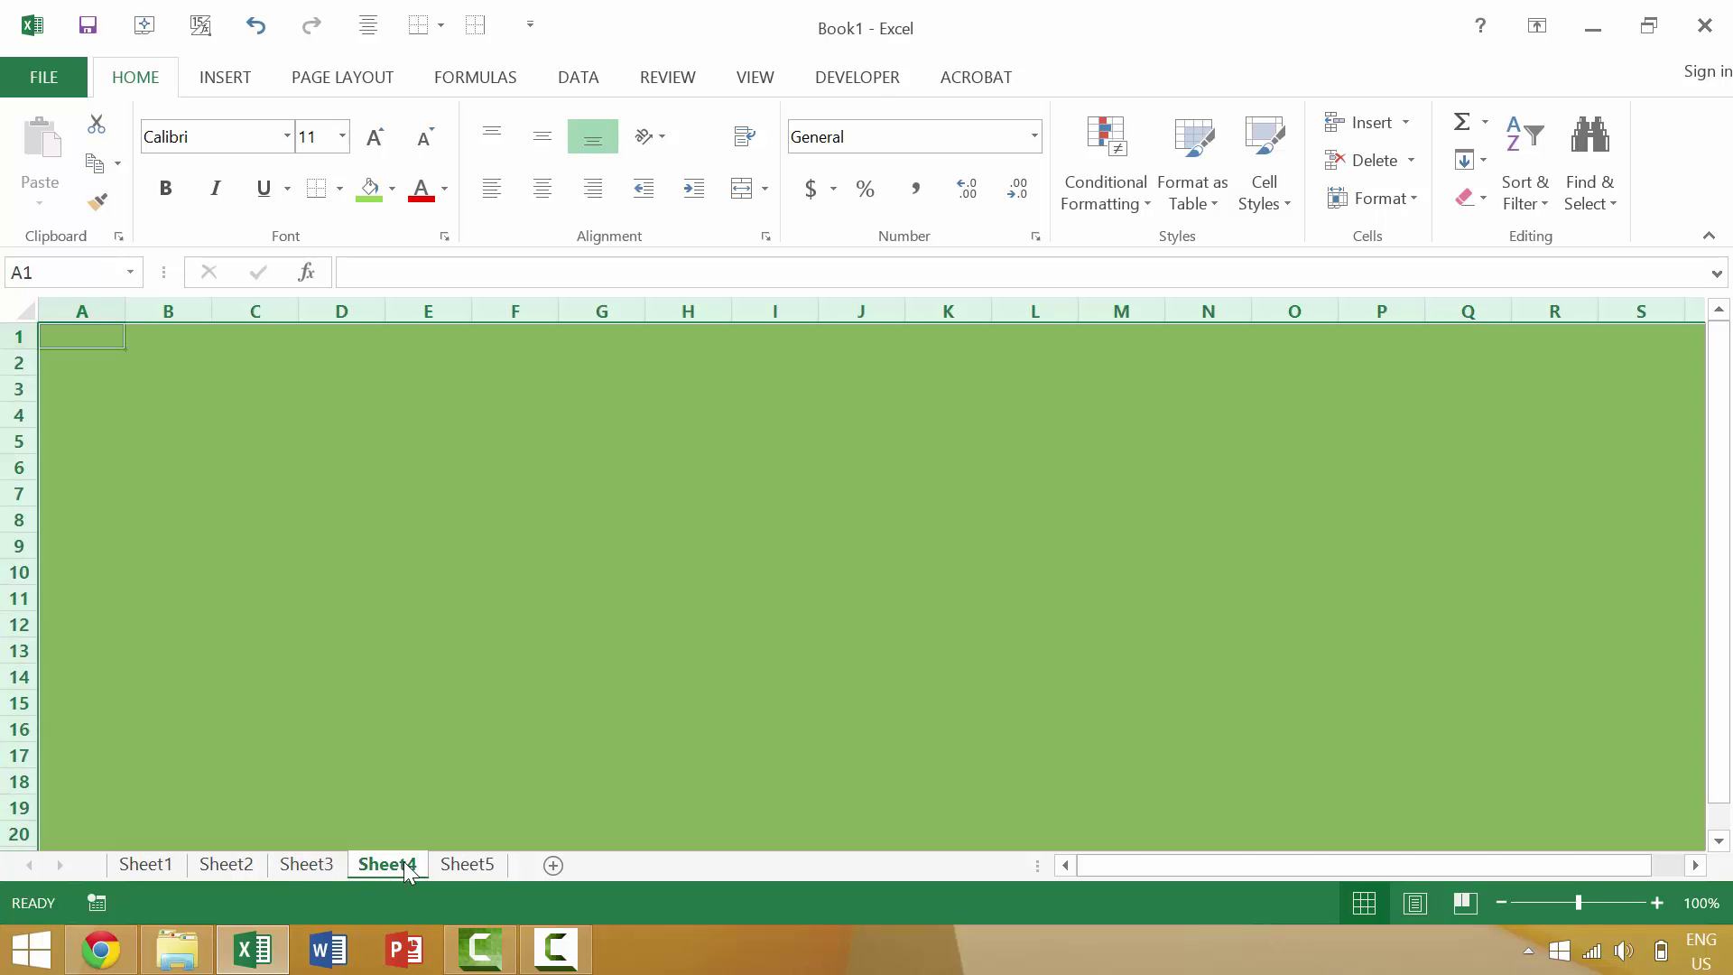
pyautogui.click(454, 863)
pyautogui.click(252, 871)
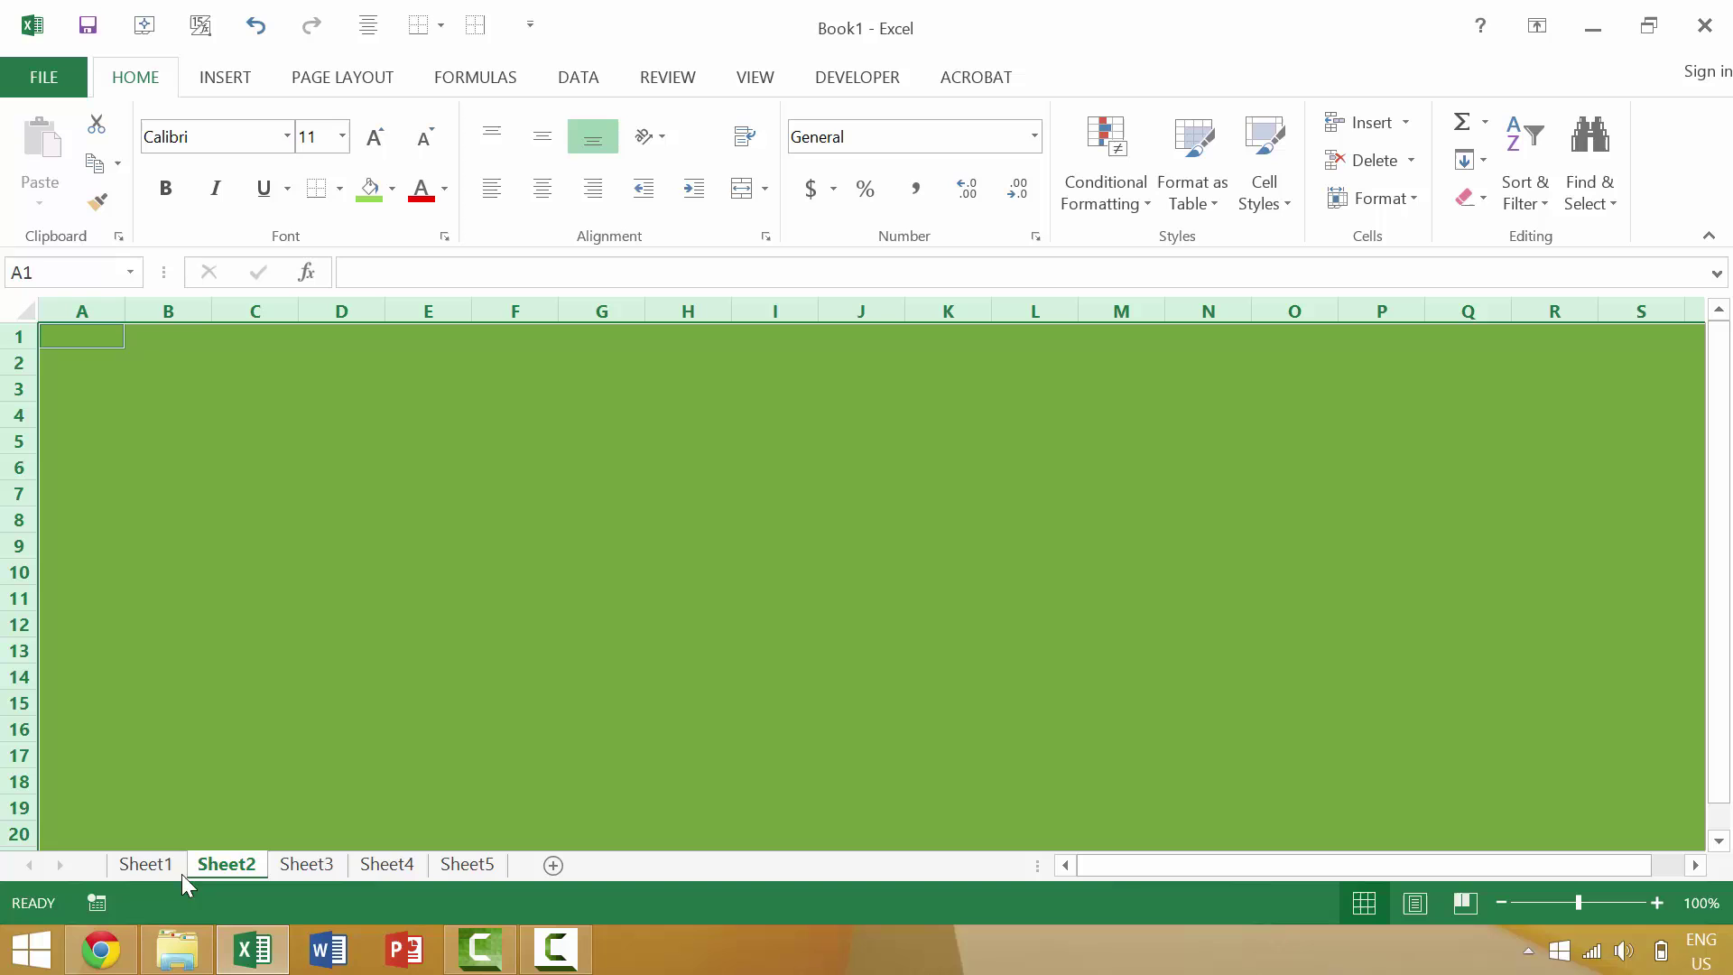
pyautogui.click(166, 870)
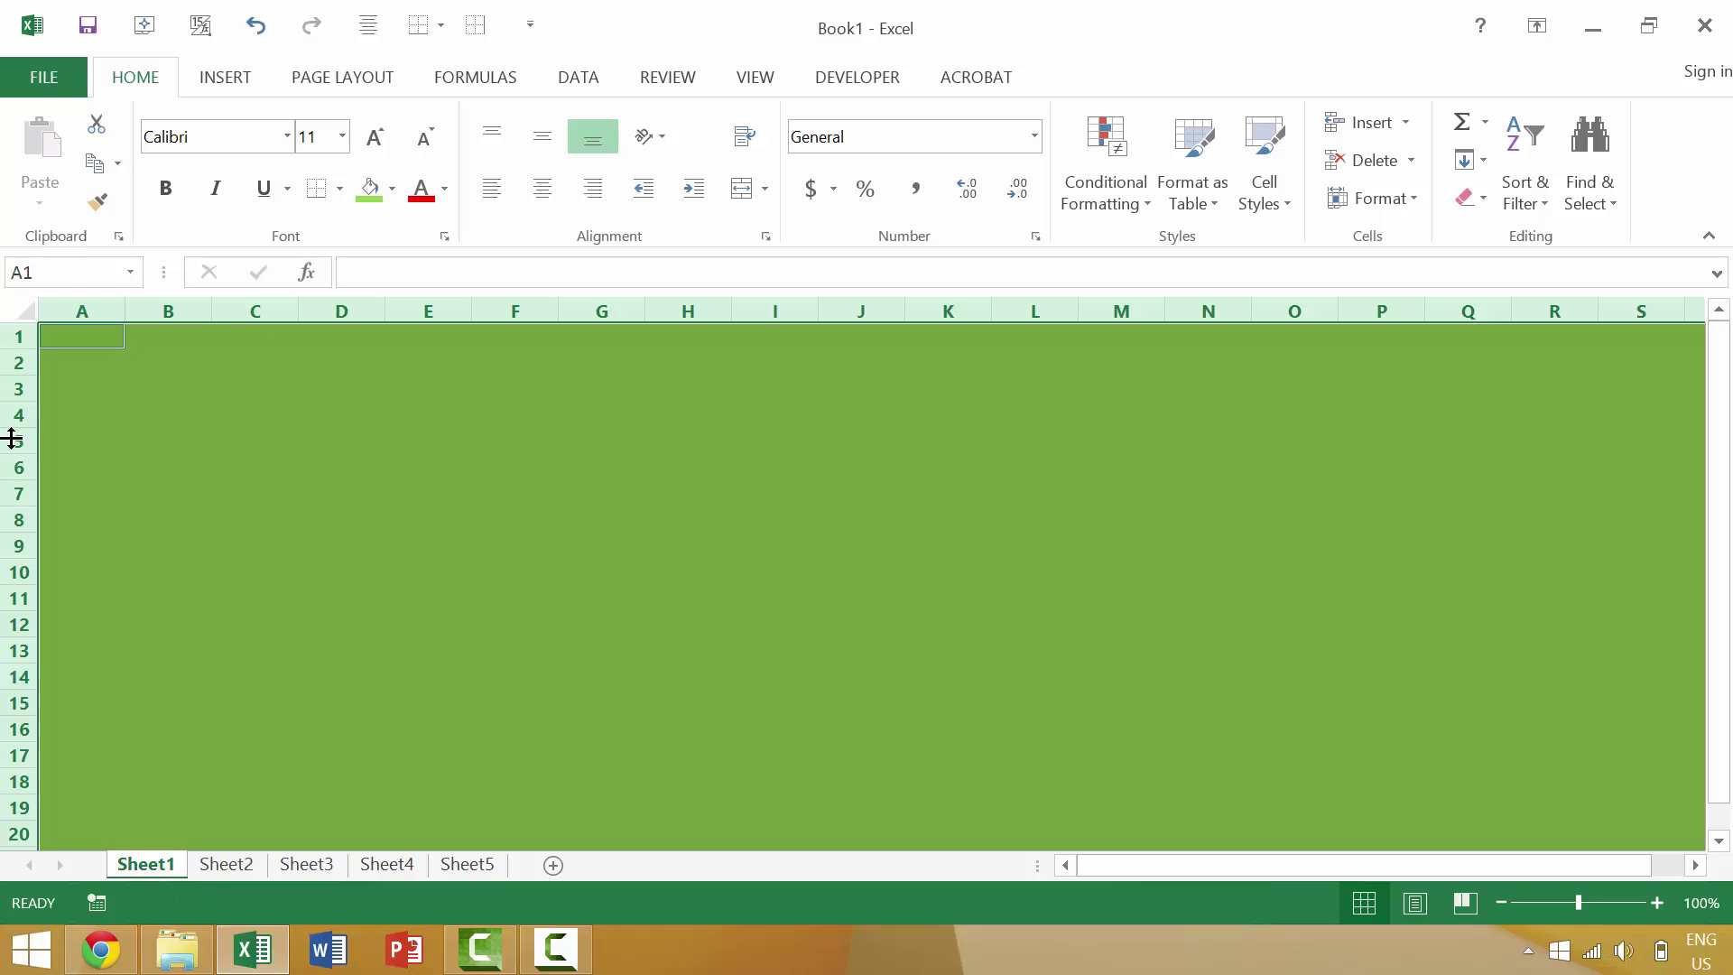
pyautogui.click(323, 863)
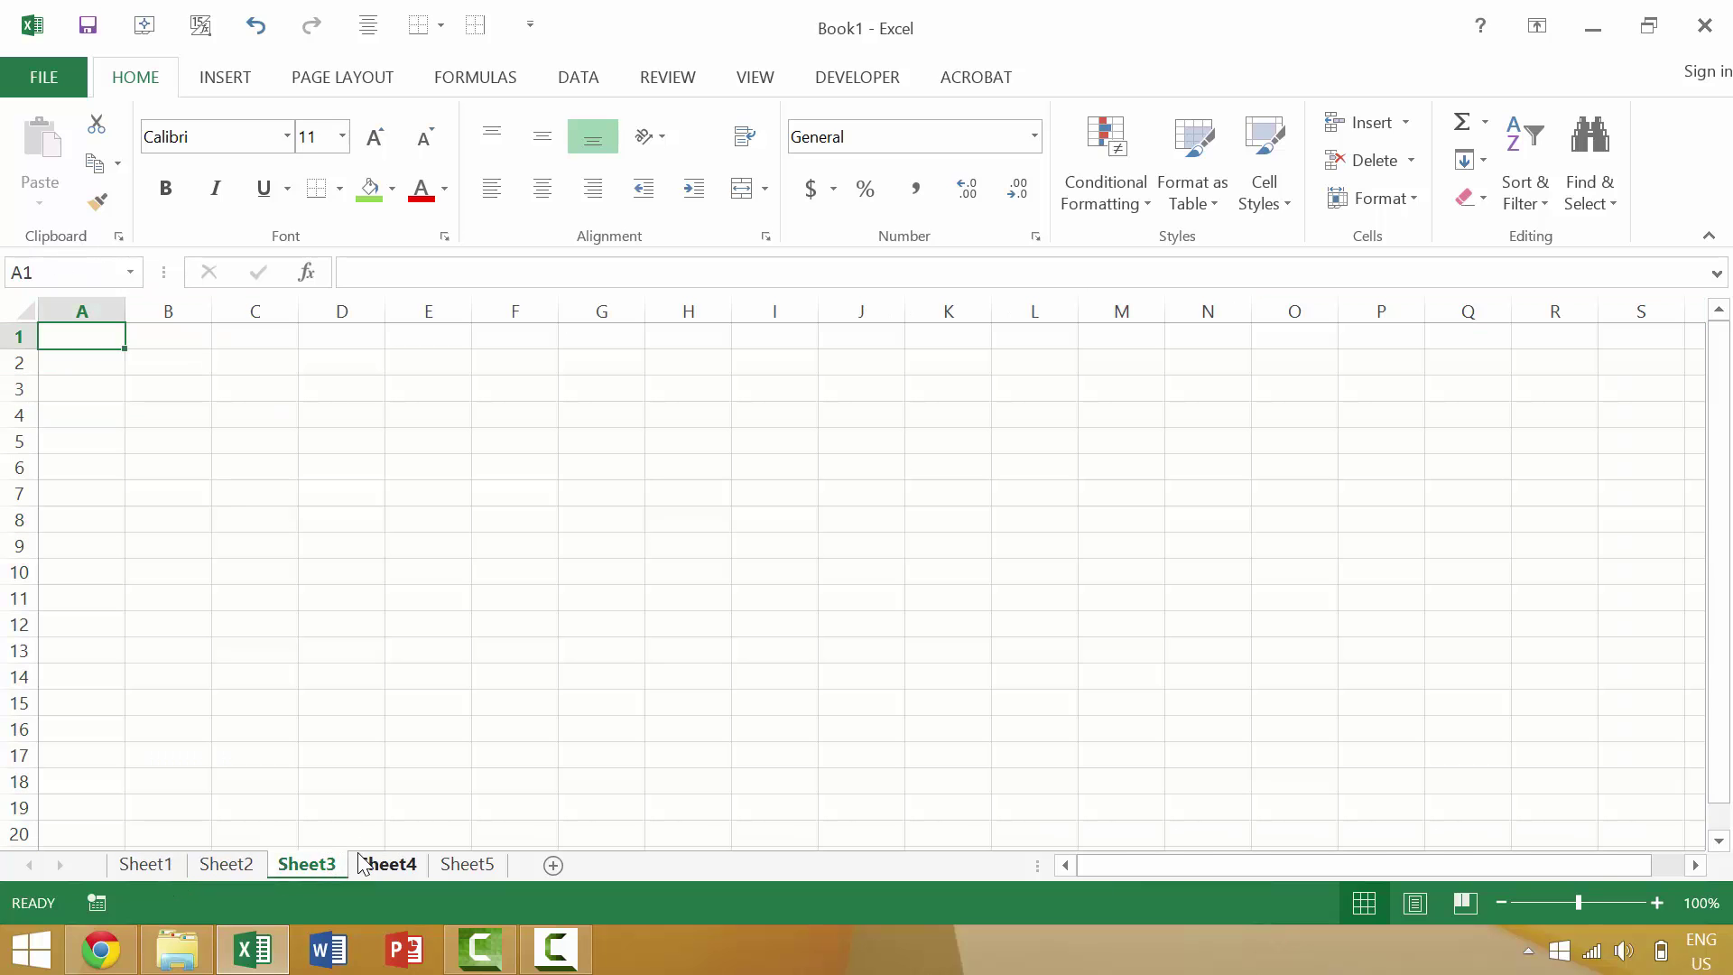
pyautogui.click(468, 868)
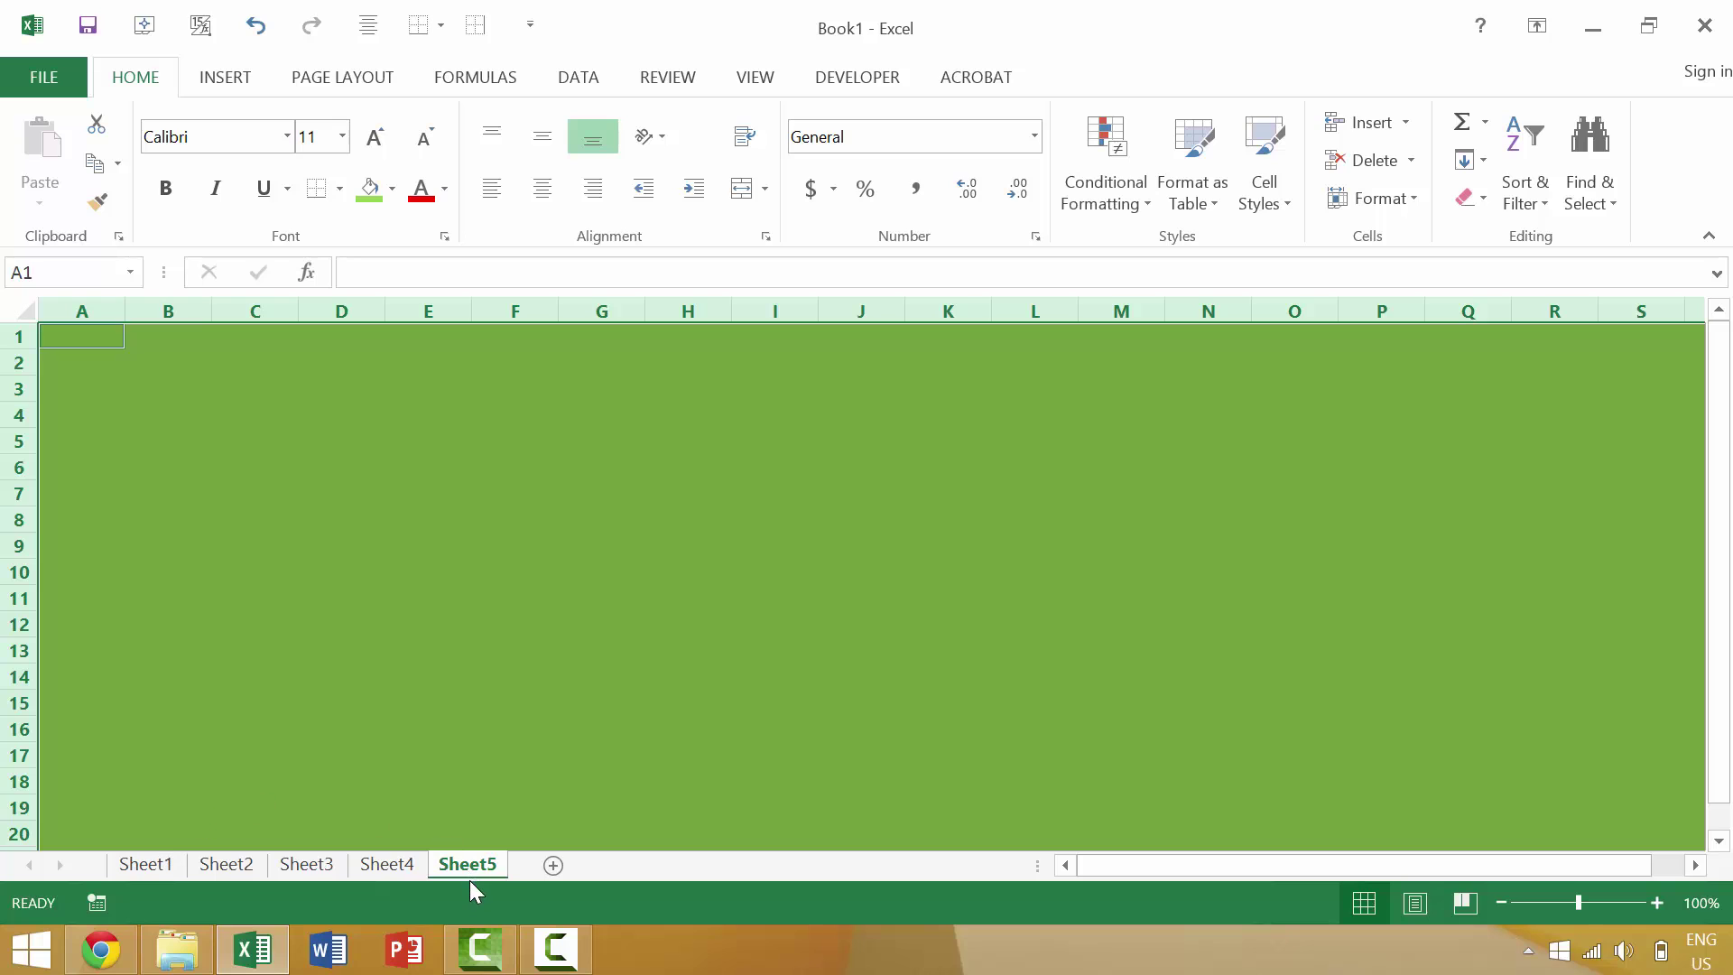
# Step: Shift-click Sheet1 to group all five sheets, then Ctrl-click Sheet3 to exclude it
pyautogui.keyDown('shift'); pyautogui.click(144, 867); pyautogui.keyUp('shift')
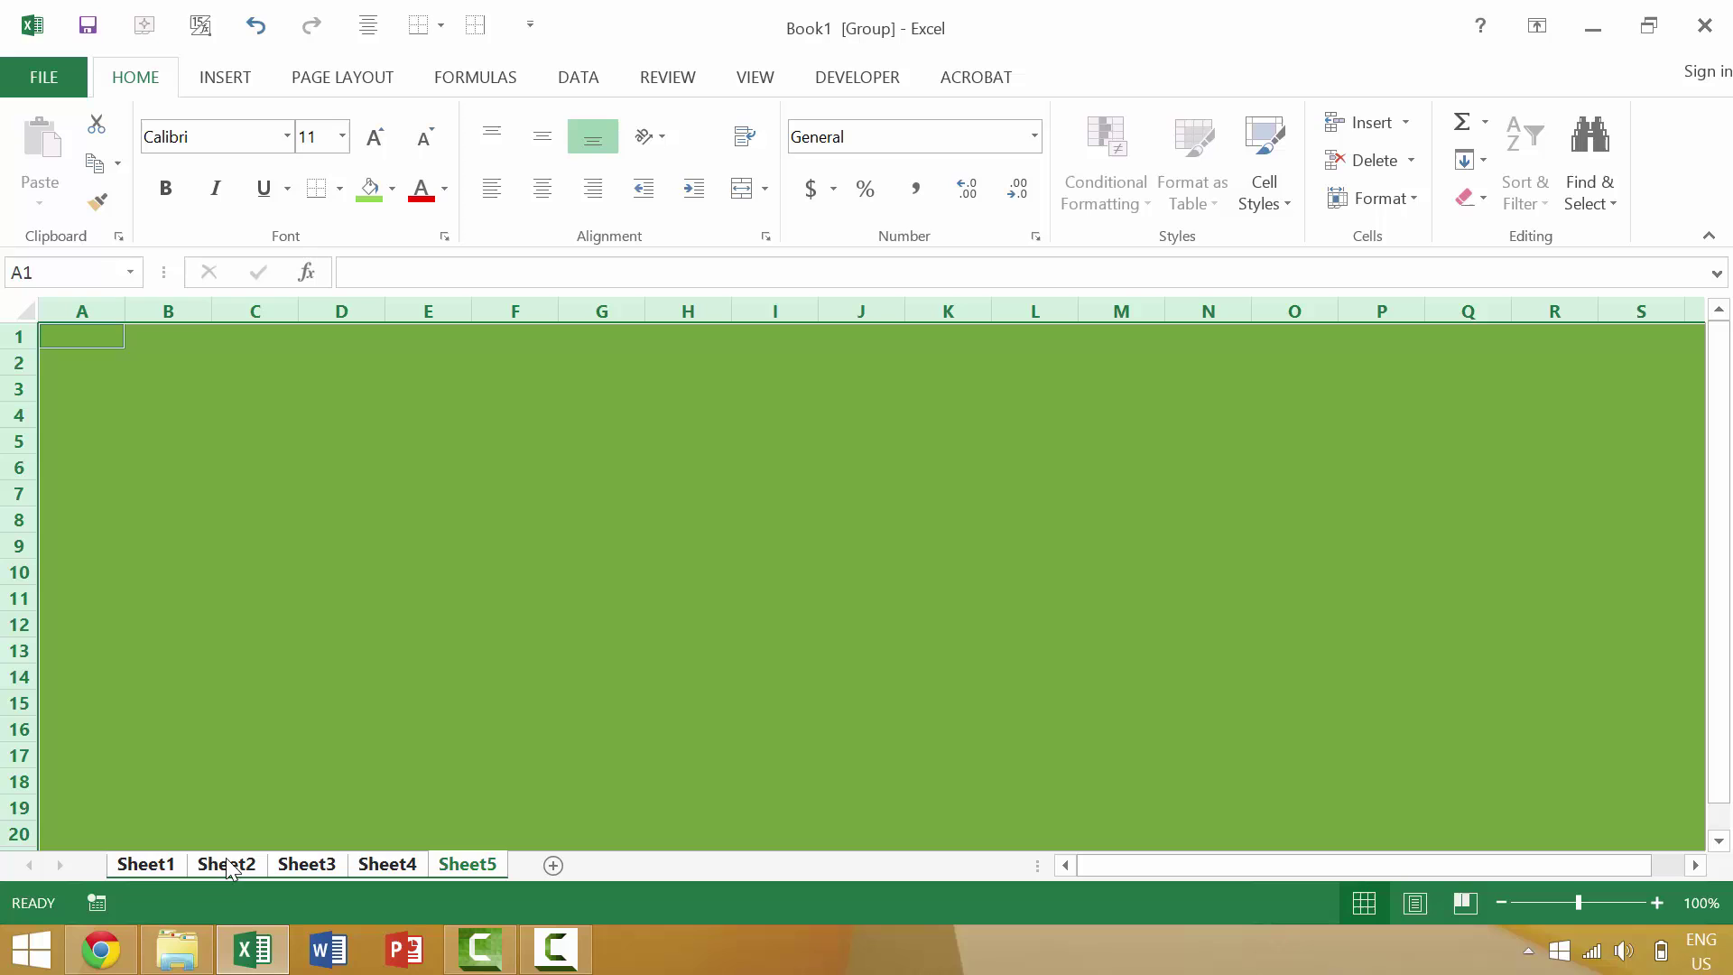
pyautogui.keyDown('ctrl'); pyautogui.click(302, 867); pyautogui.keyUp('ctrl')
# Step: Give every cell on the grouped sheets black borders
pyautogui.click(339, 192)
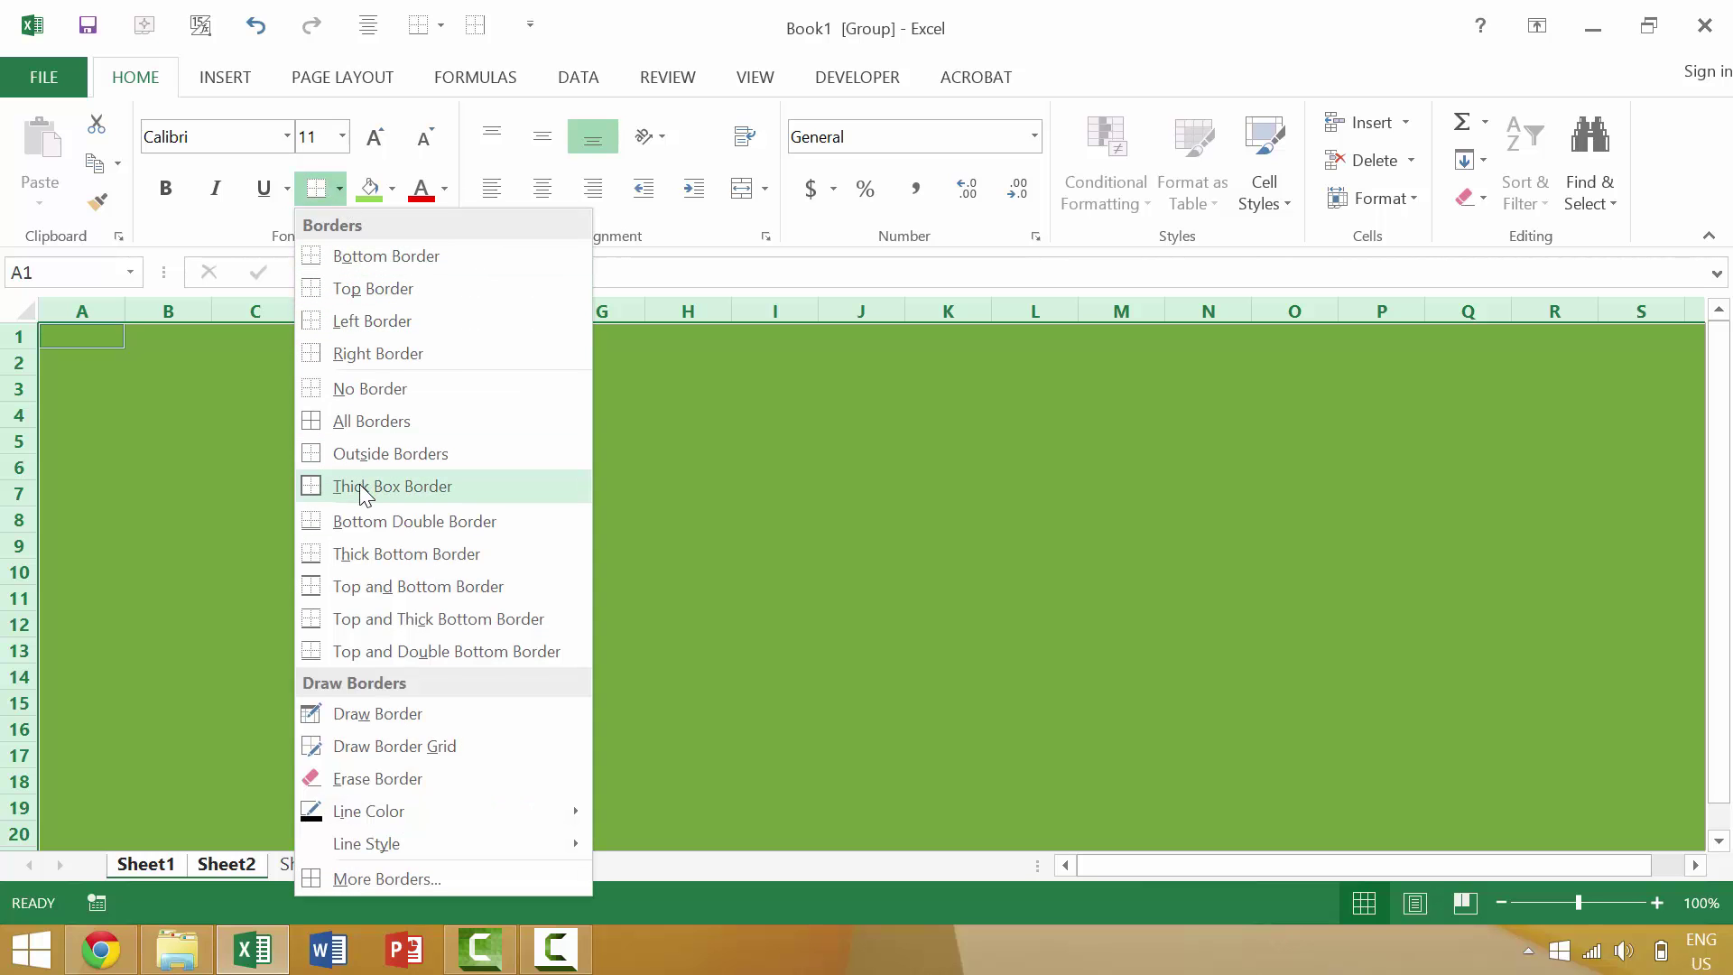
pyautogui.click(383, 421)
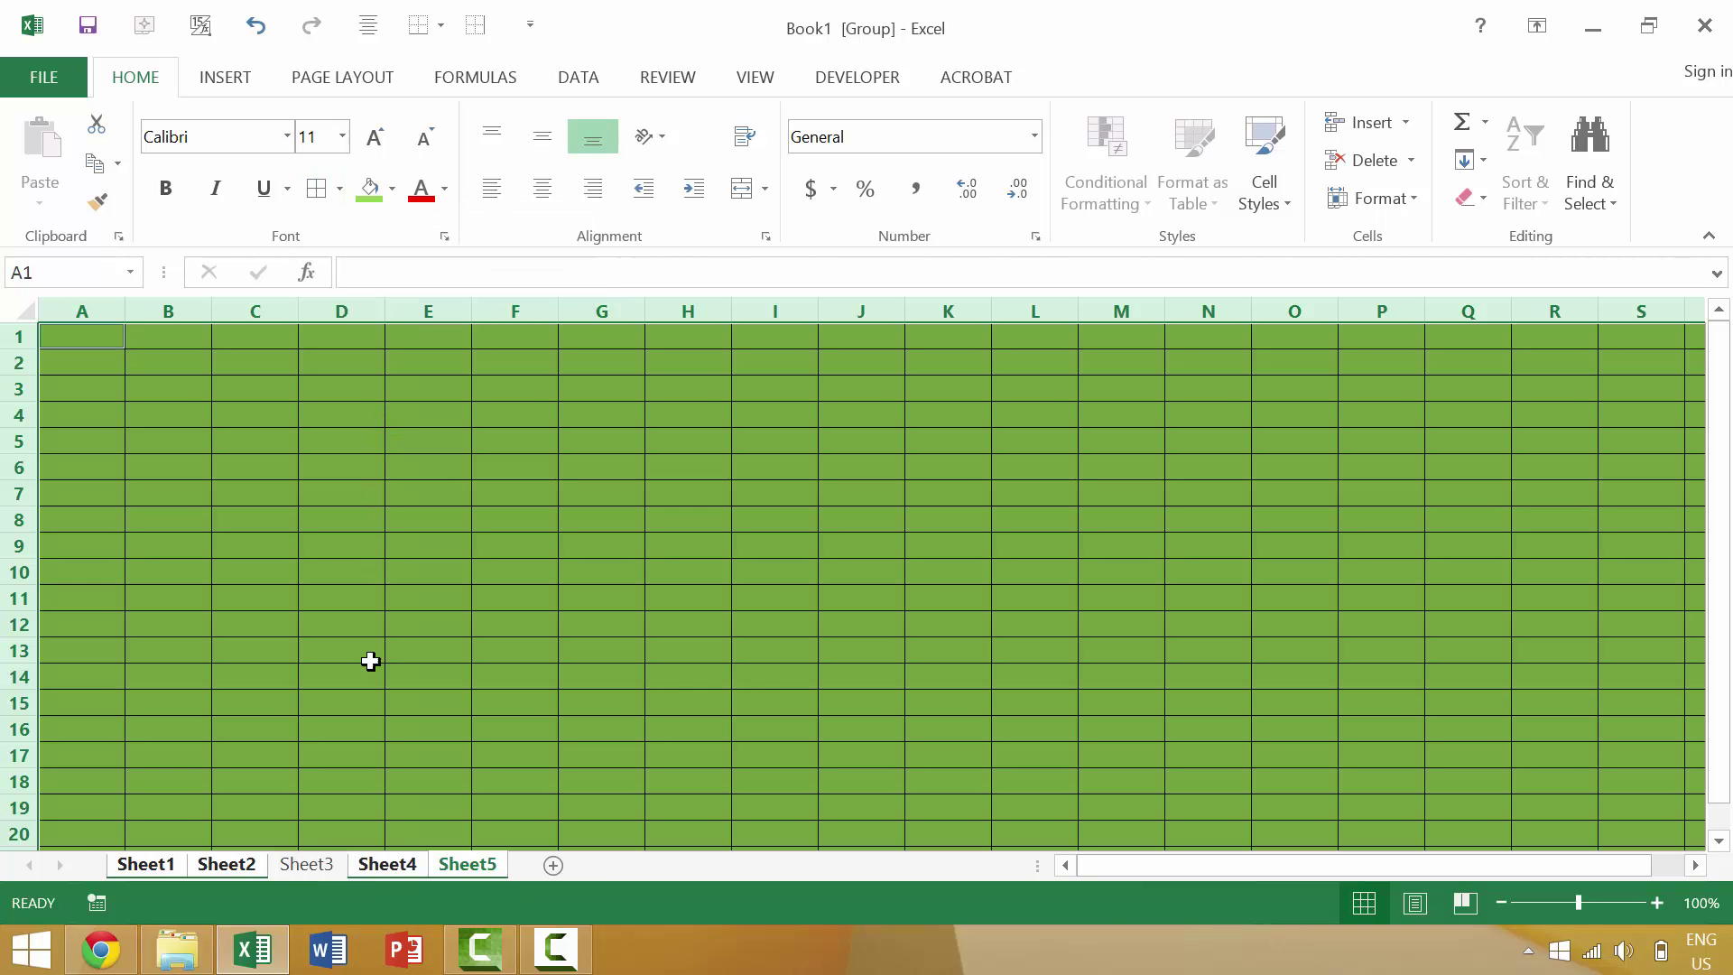
pyautogui.keyDown('ctrl'); pyautogui.click(302, 867); pyautogui.keyUp('ctrl')
# Step: Ungroup on Sheet3, clear its selection, and view the green, bordered Sheet4
pyautogui.click(207, 869)
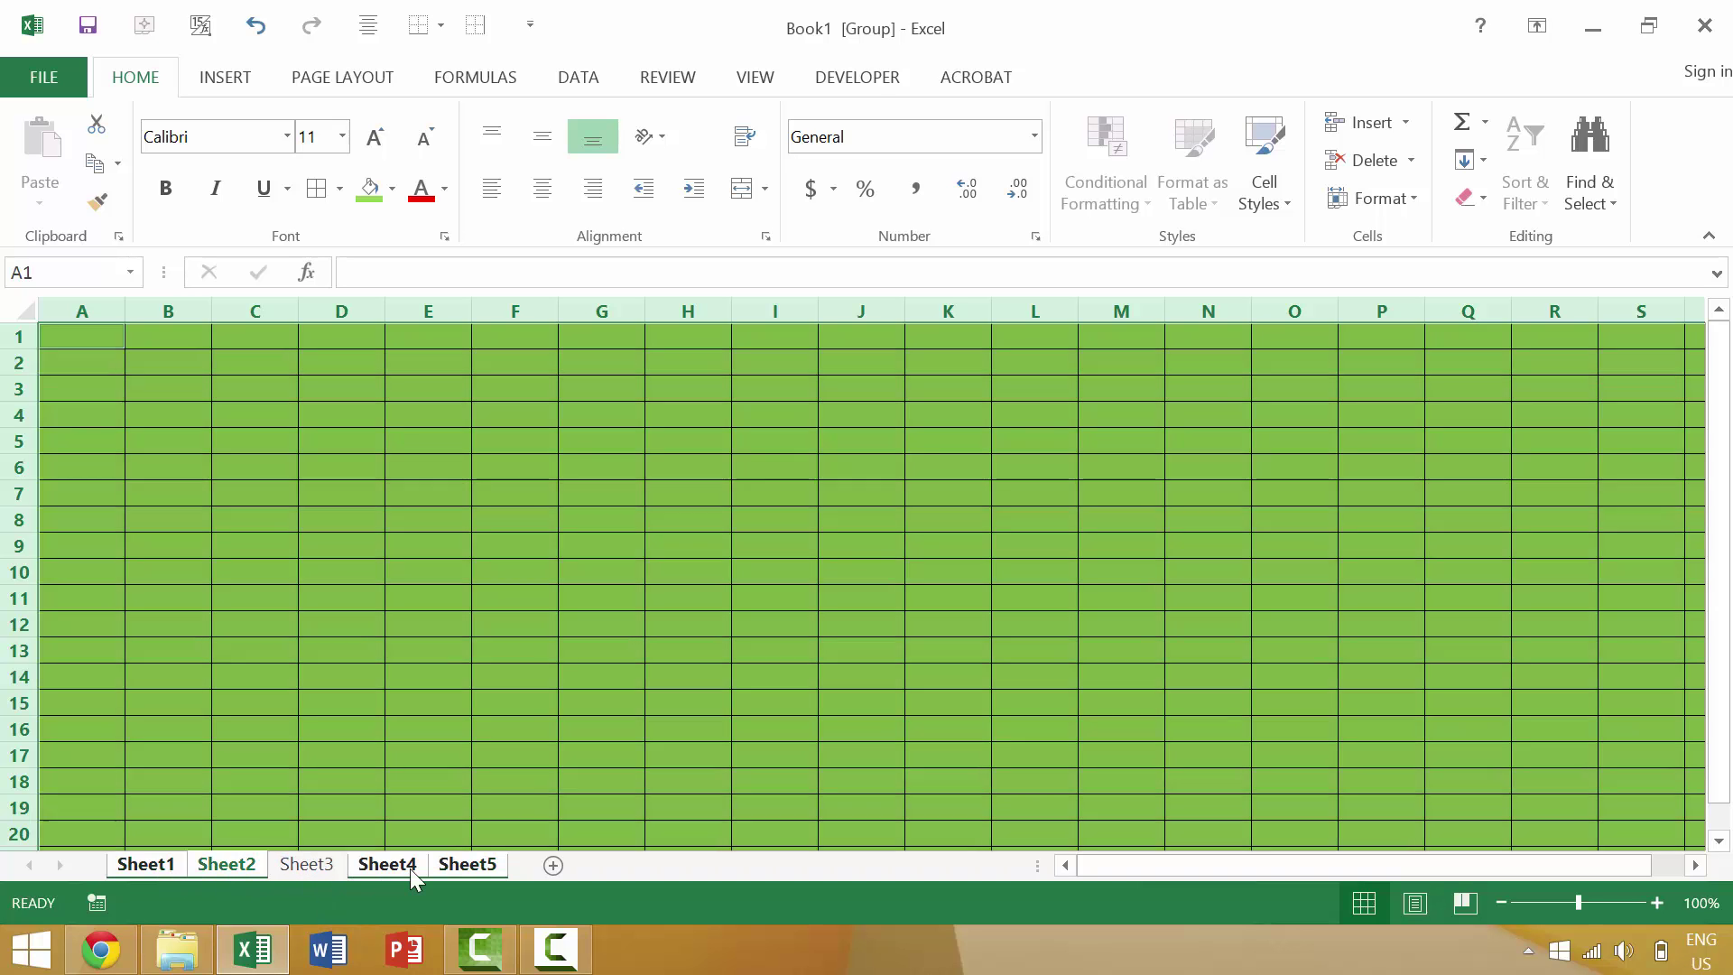
pyautogui.click(465, 866)
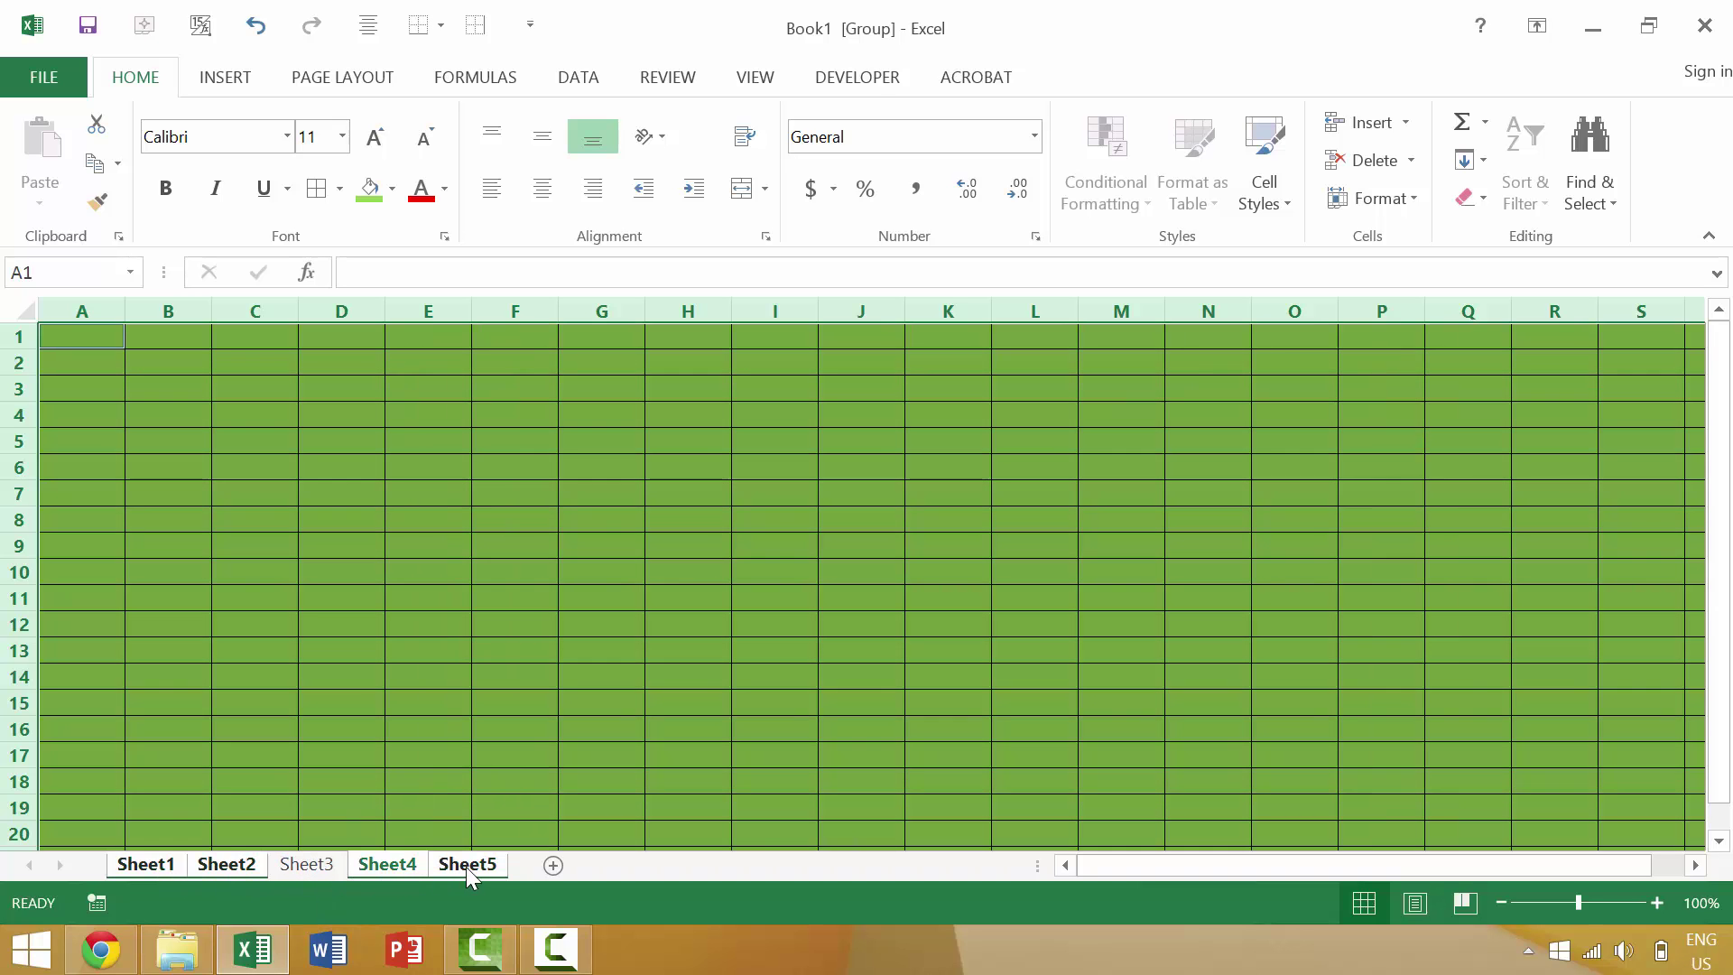
pyautogui.click(290, 868)
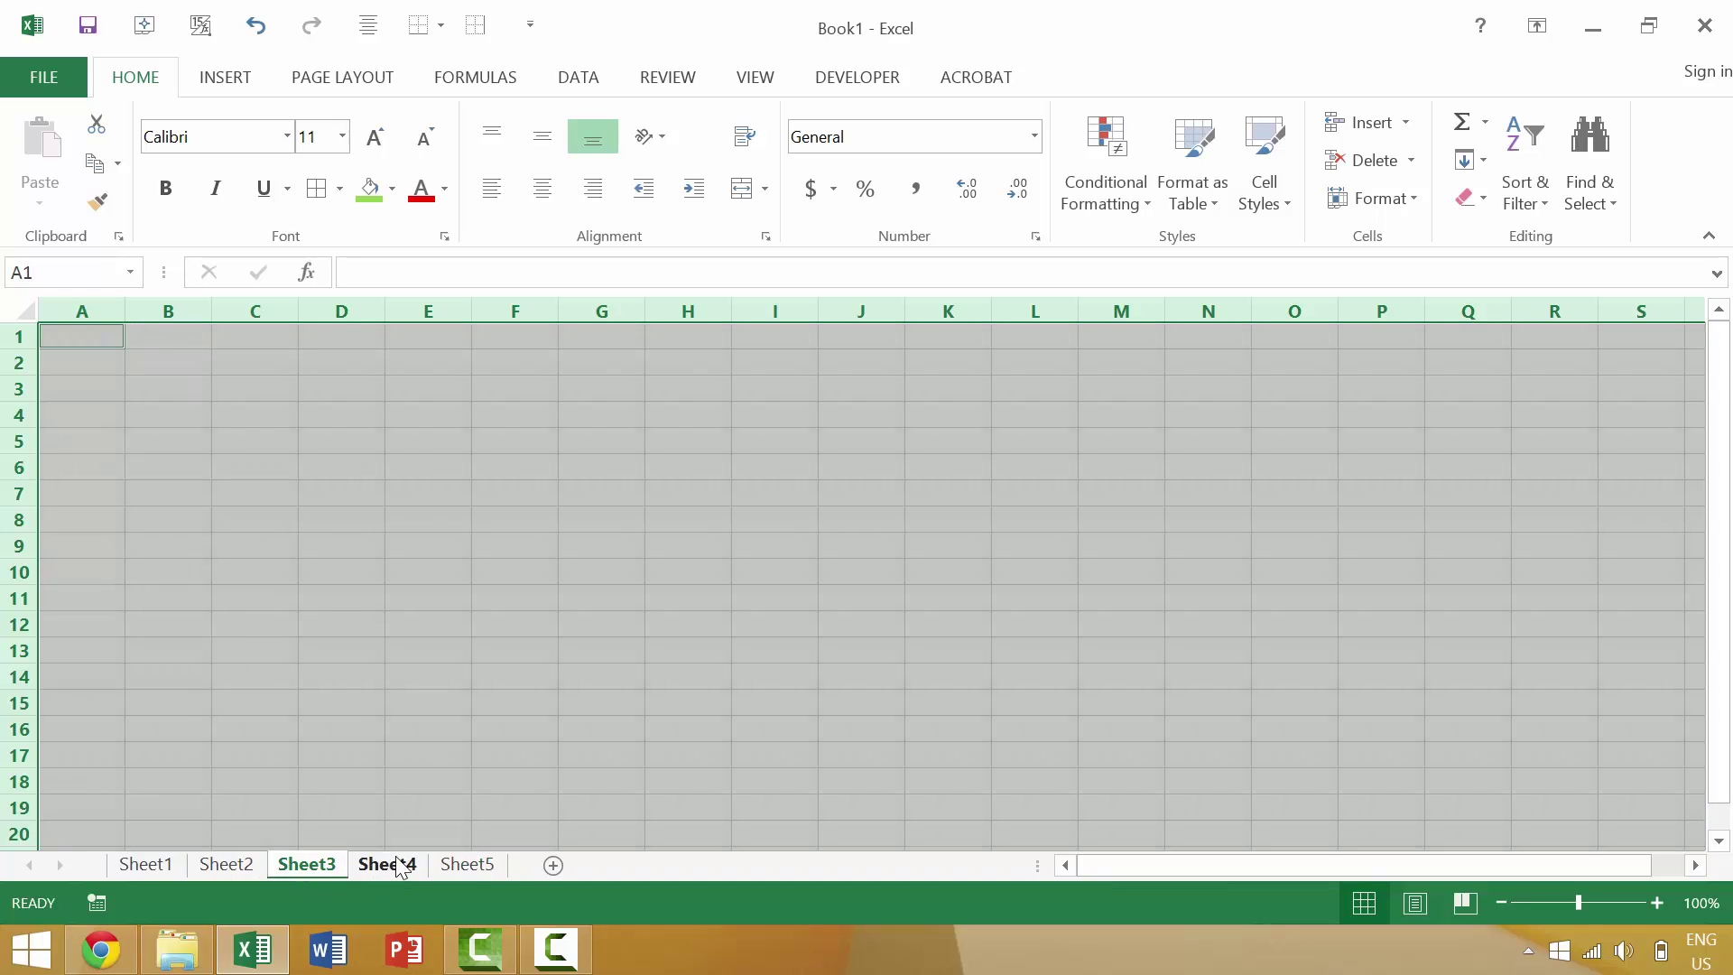
pyautogui.click(407, 445)
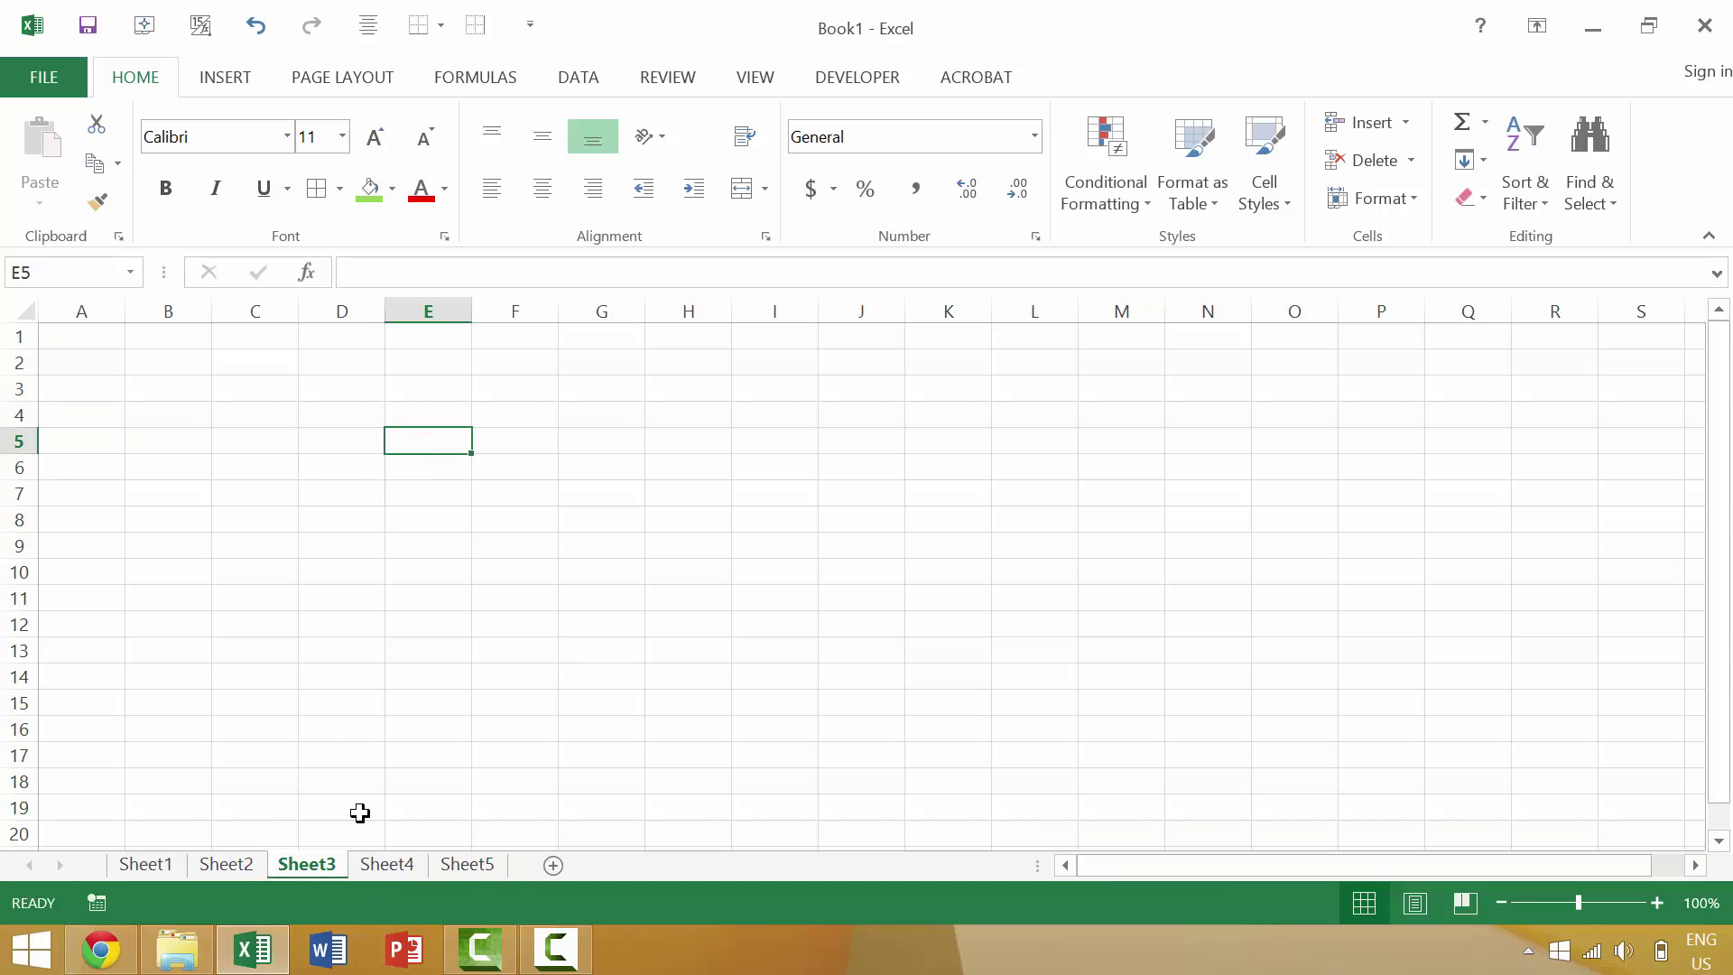
pyautogui.click(390, 865)
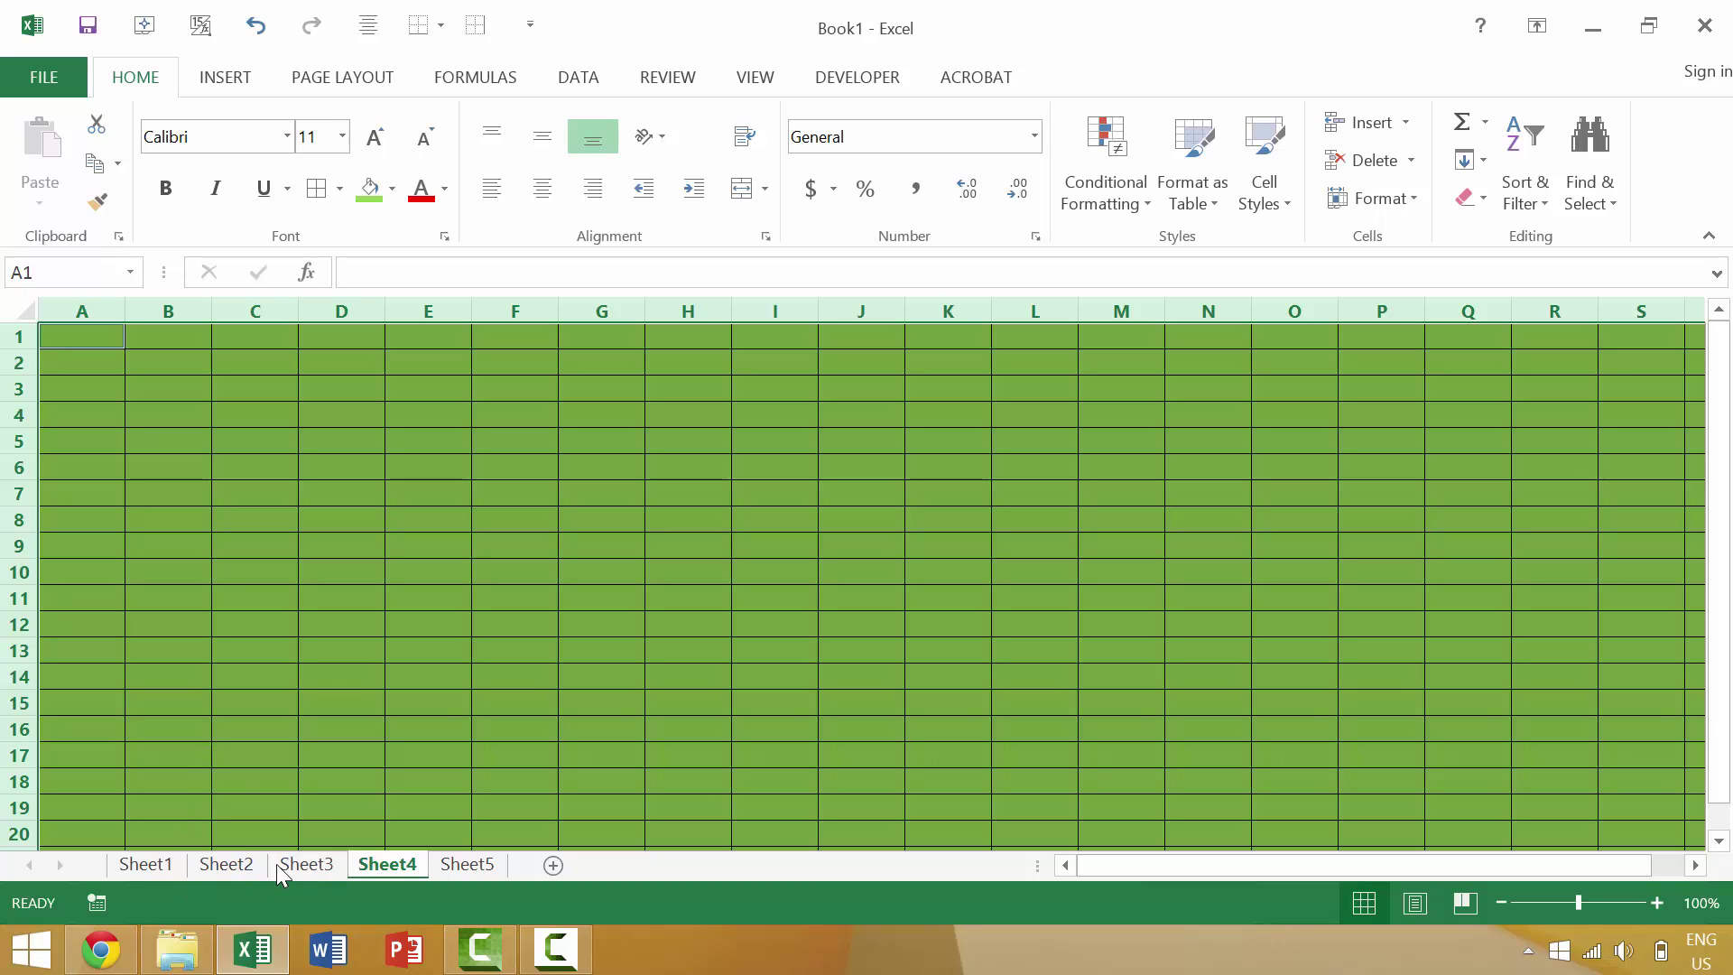
# Step: Group Sheet1 and Sheet2 with Sheet4 and enter 'TRY THIS!' in cell A1
pyautogui.keyDown('ctrl'); pyautogui.click(231, 865); pyautogui.keyUp('ctrl')
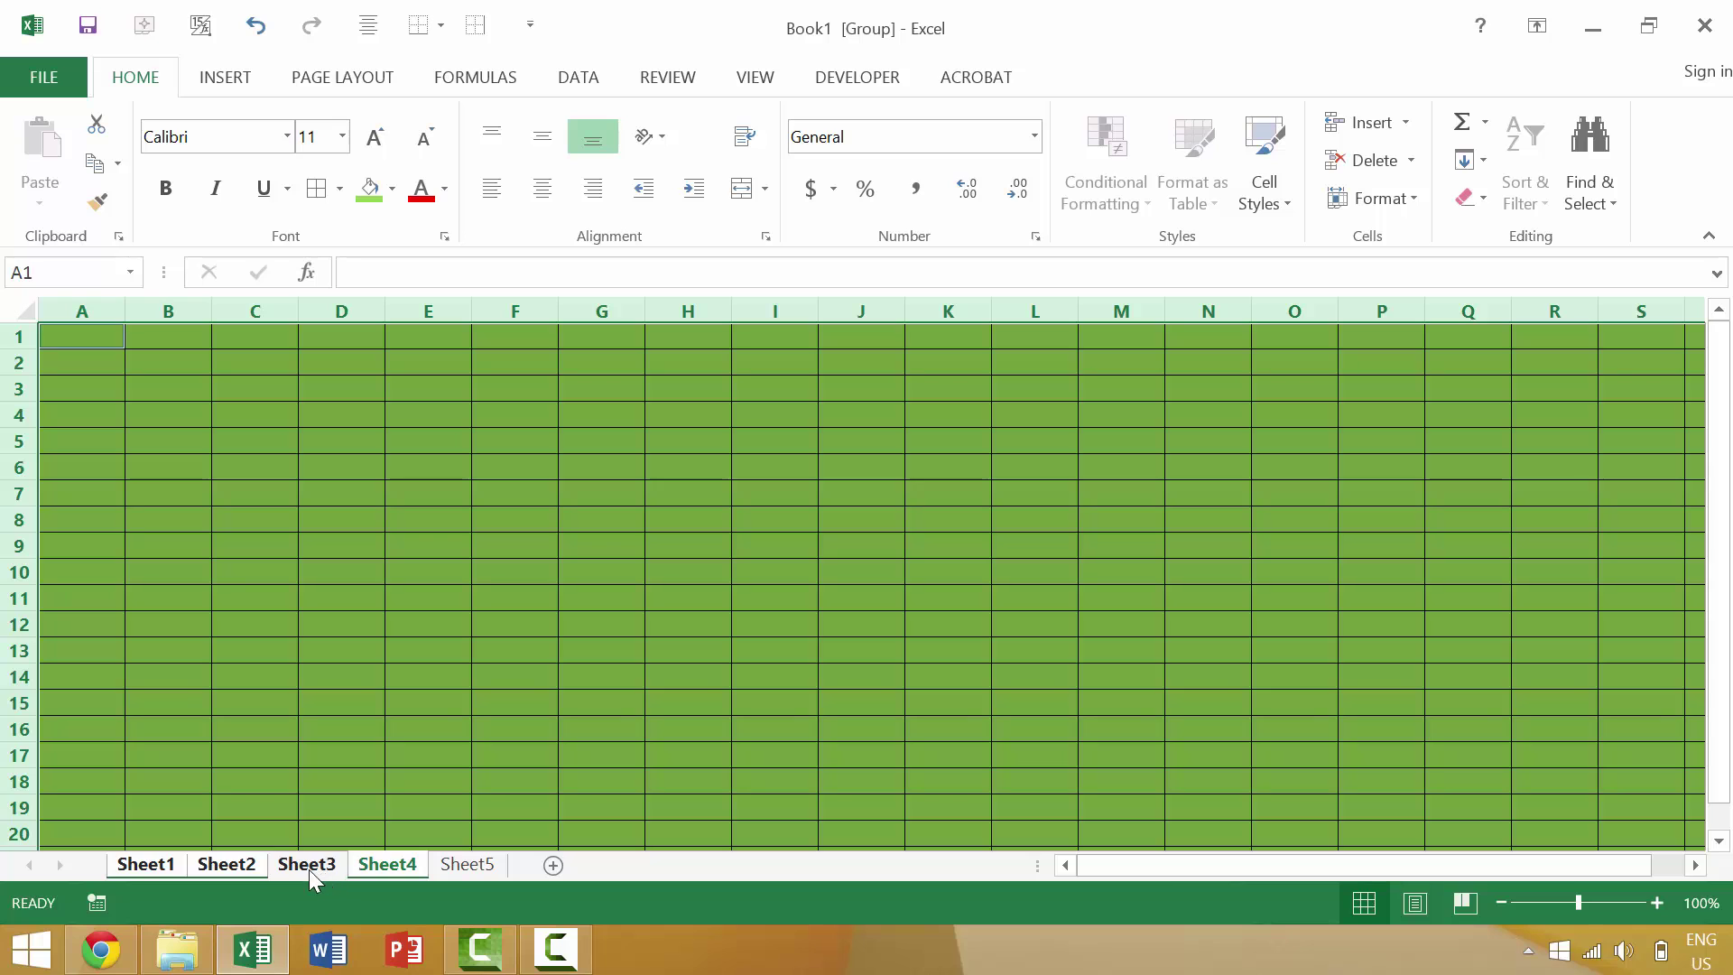
pyautogui.click(108, 354)
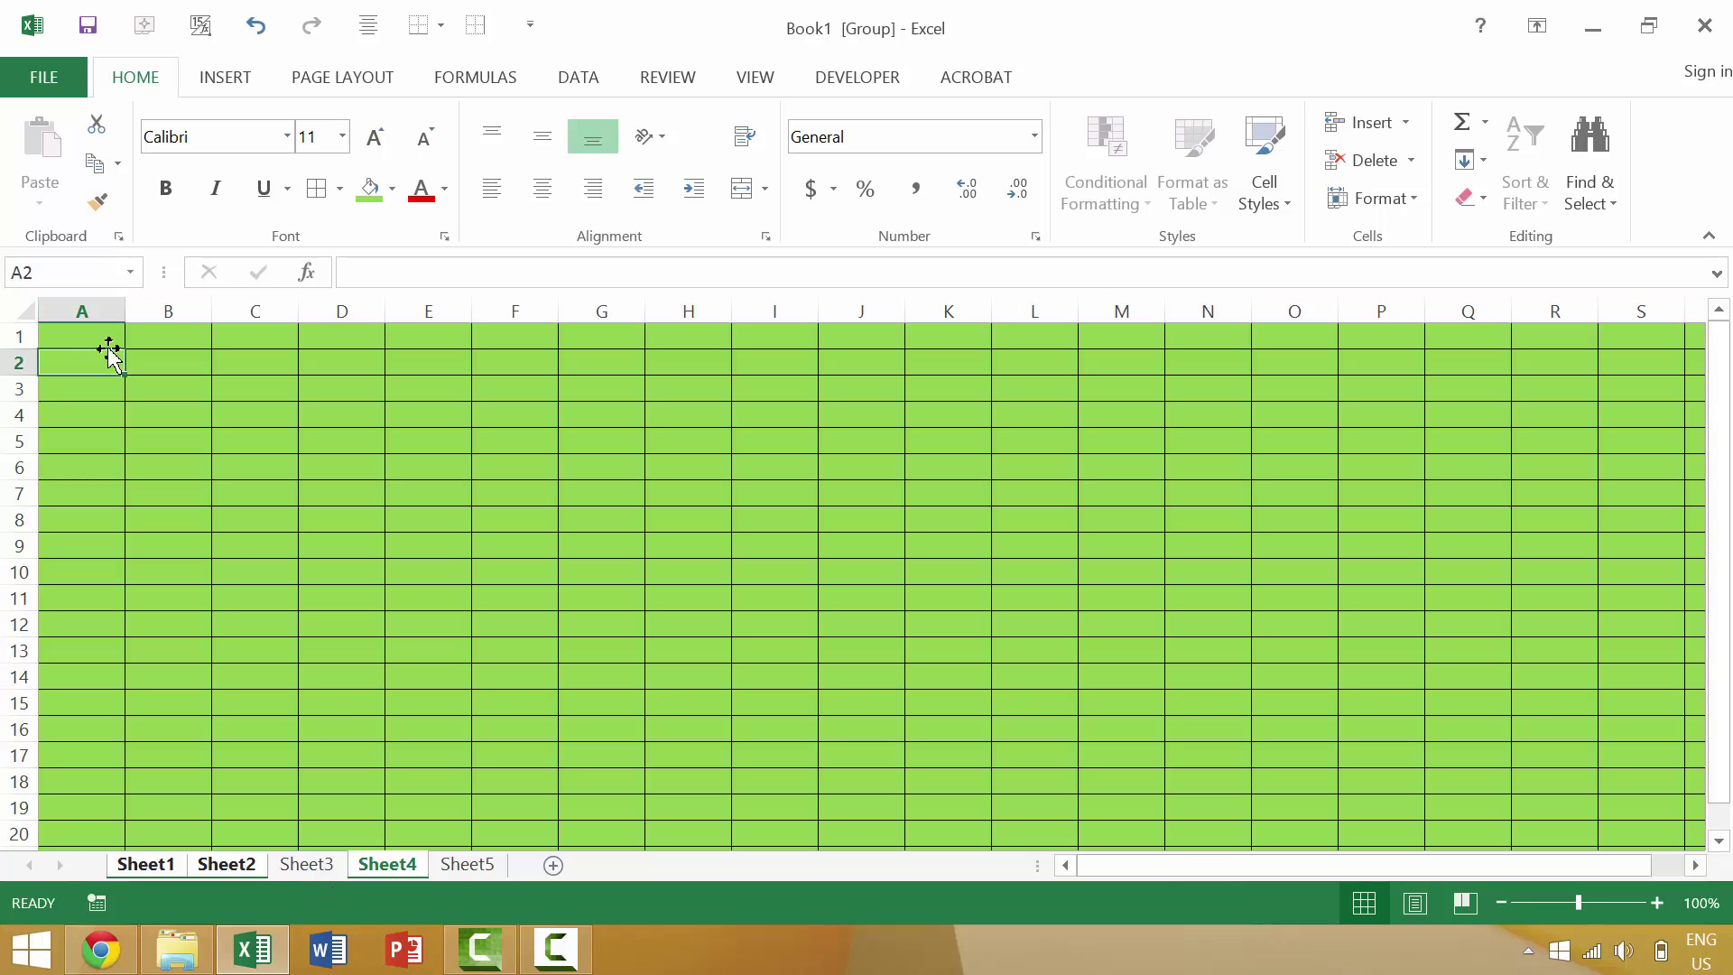
pyautogui.click(105, 336)
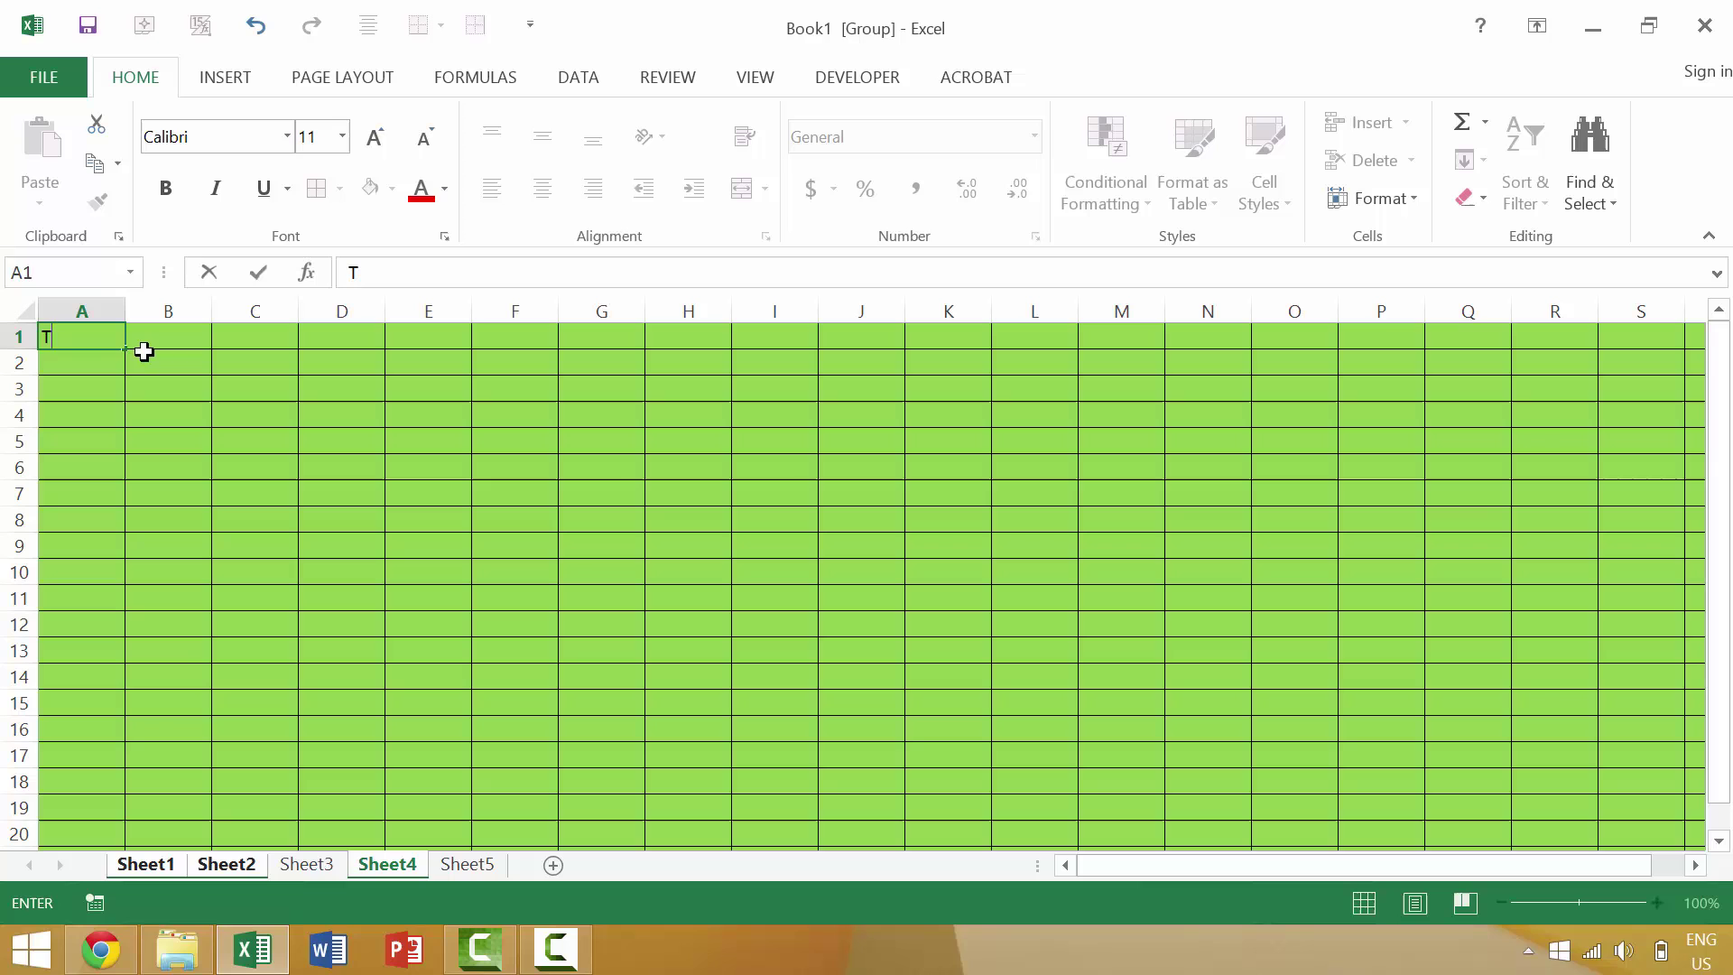
pyautogui.write('RY THIS!')
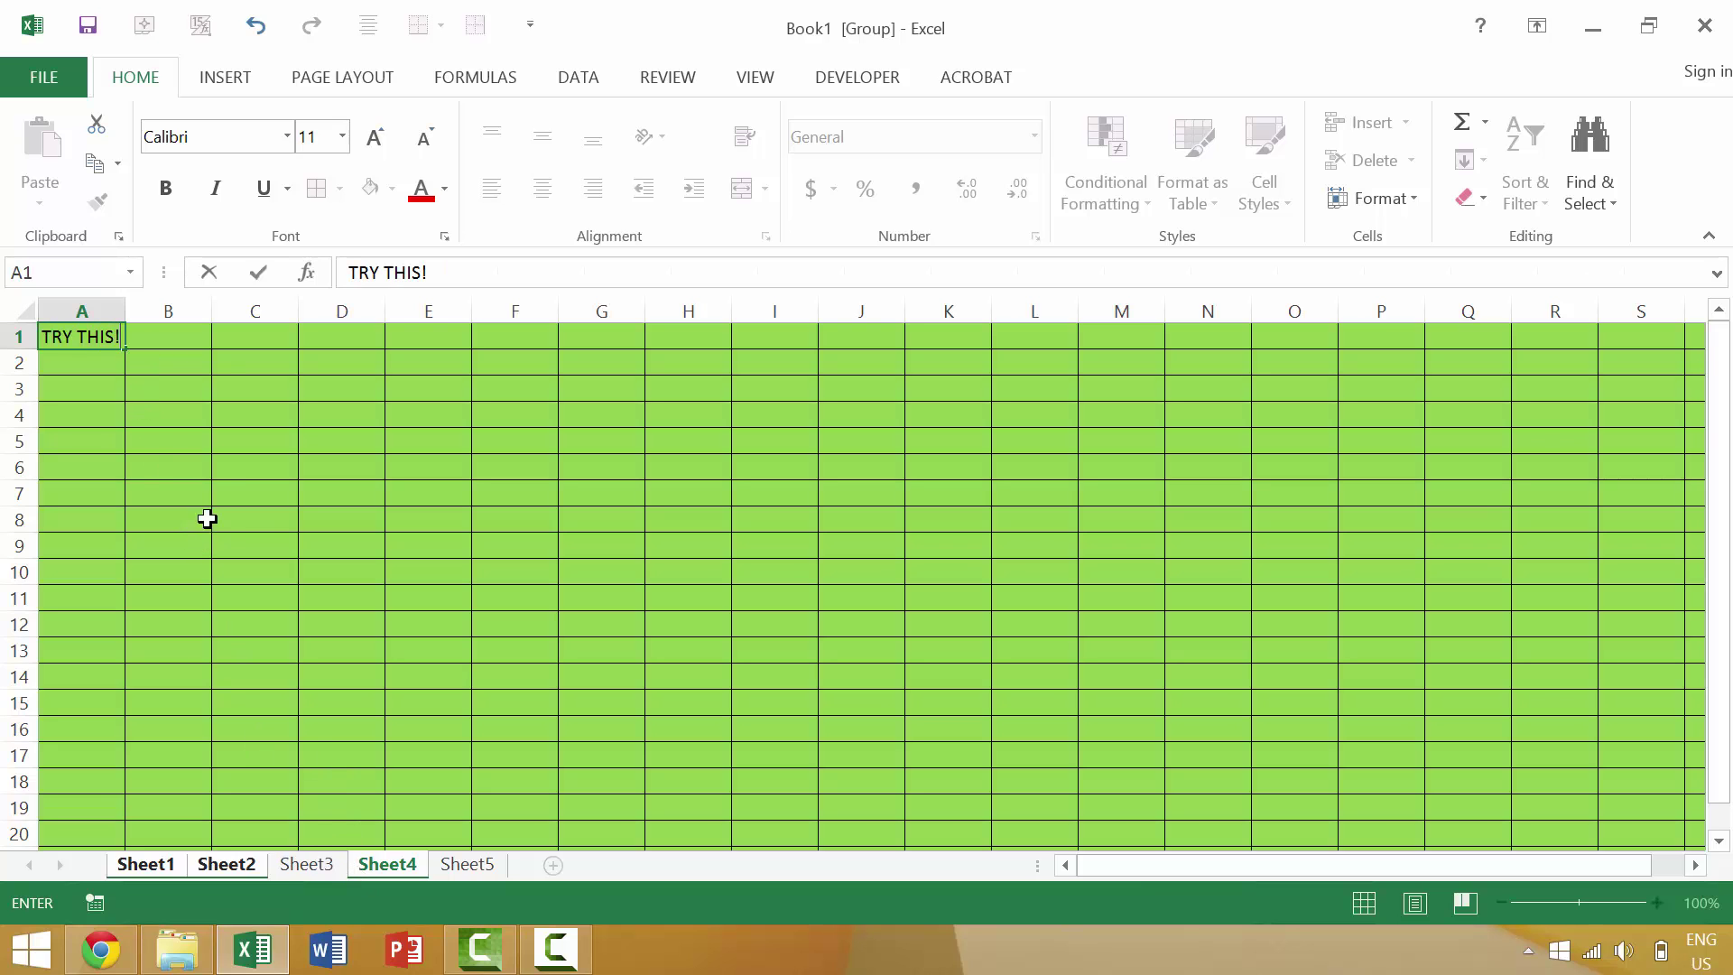
pyautogui.click(217, 471)
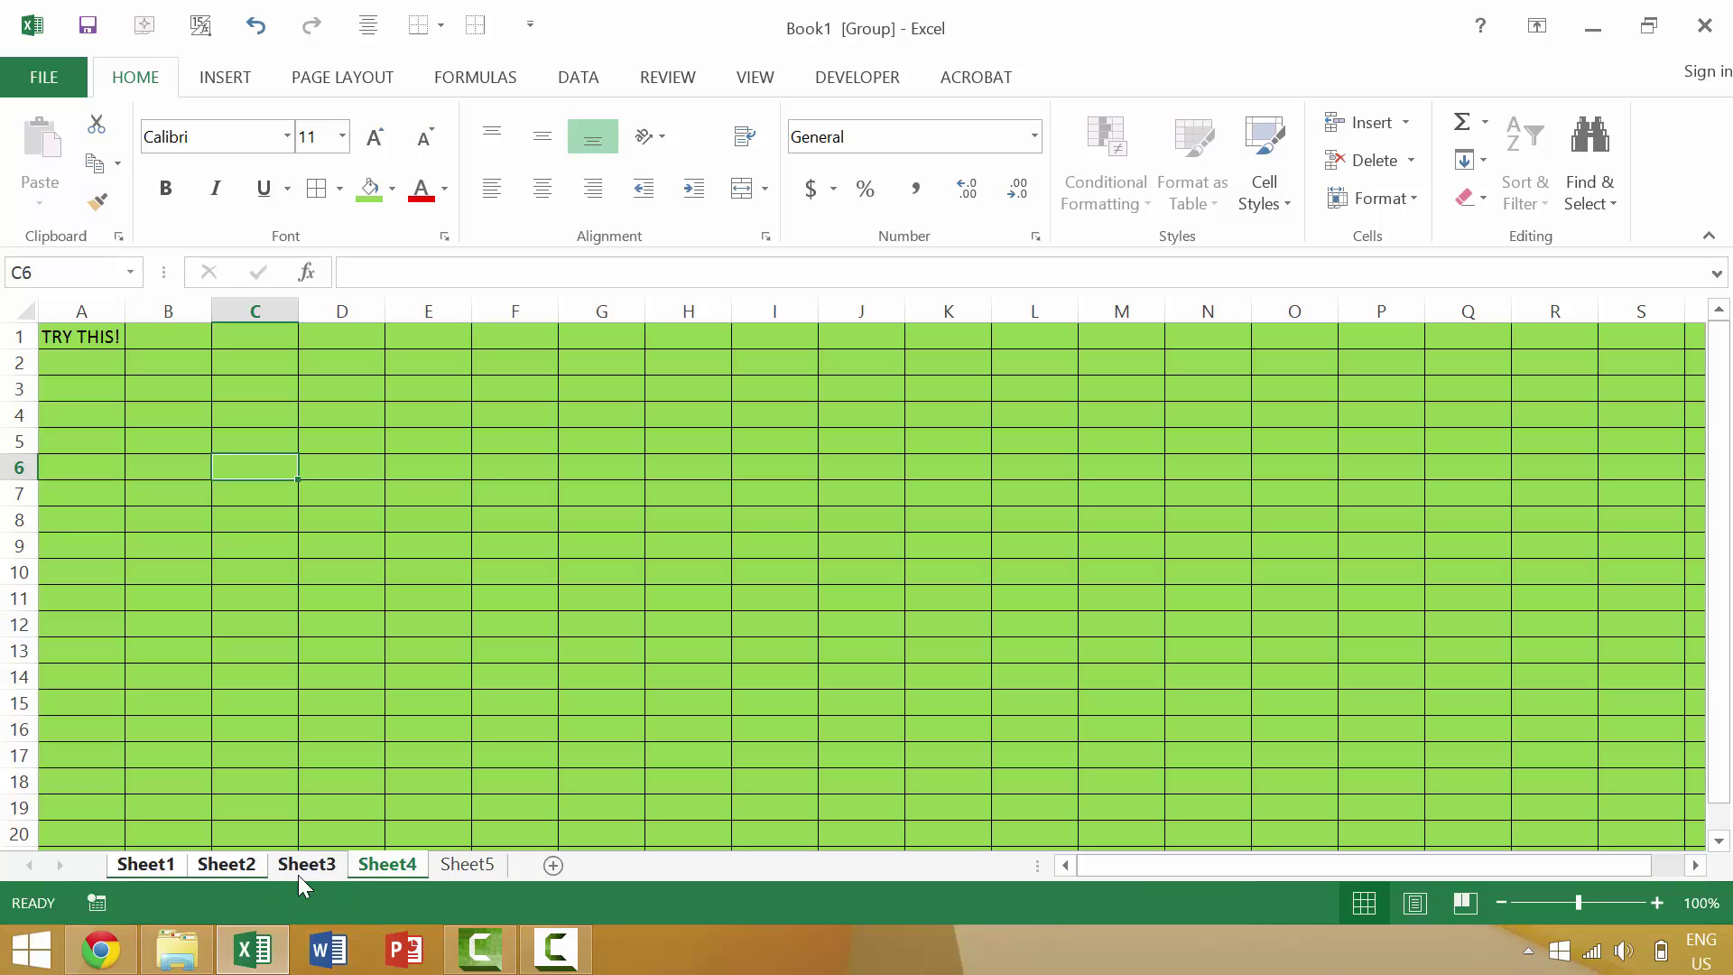
# Step: Inspect A1 on each sheet: 'TRY THIS!' appears on Sheet1, Sheet2 and Sheet4 only
pyautogui.click(323, 869)
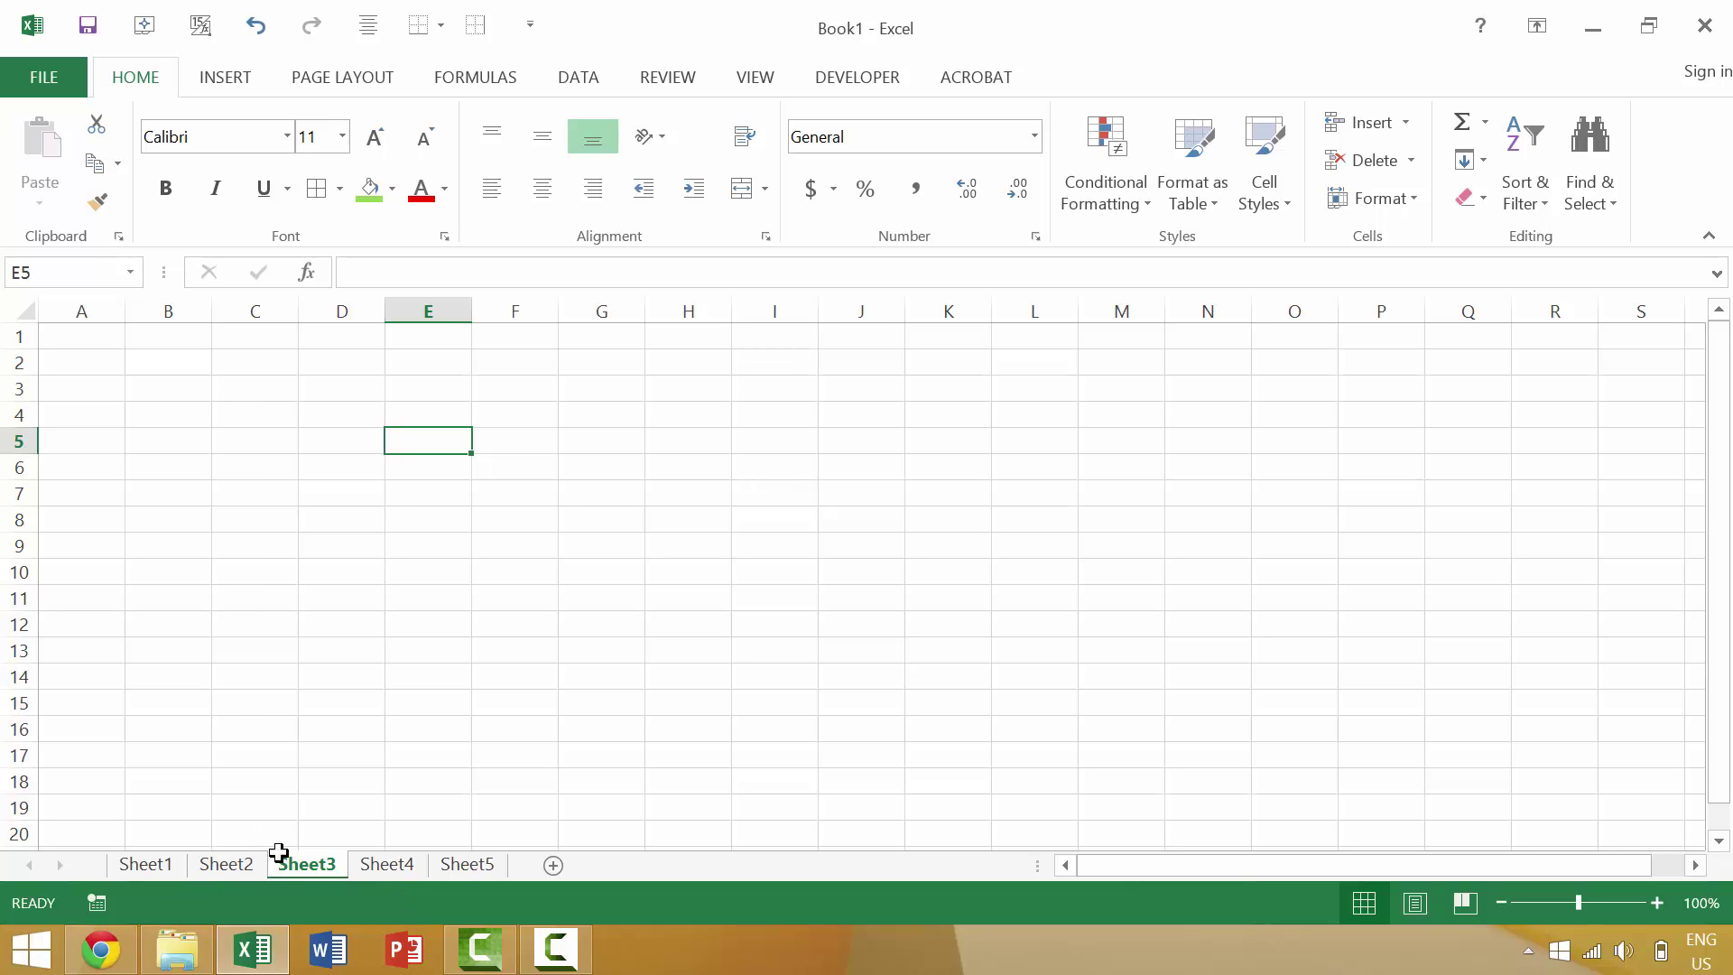
pyautogui.keyDown('ctrl'); pyautogui.click(226, 865); pyautogui.keyUp('ctrl')
pyautogui.click(193, 868)
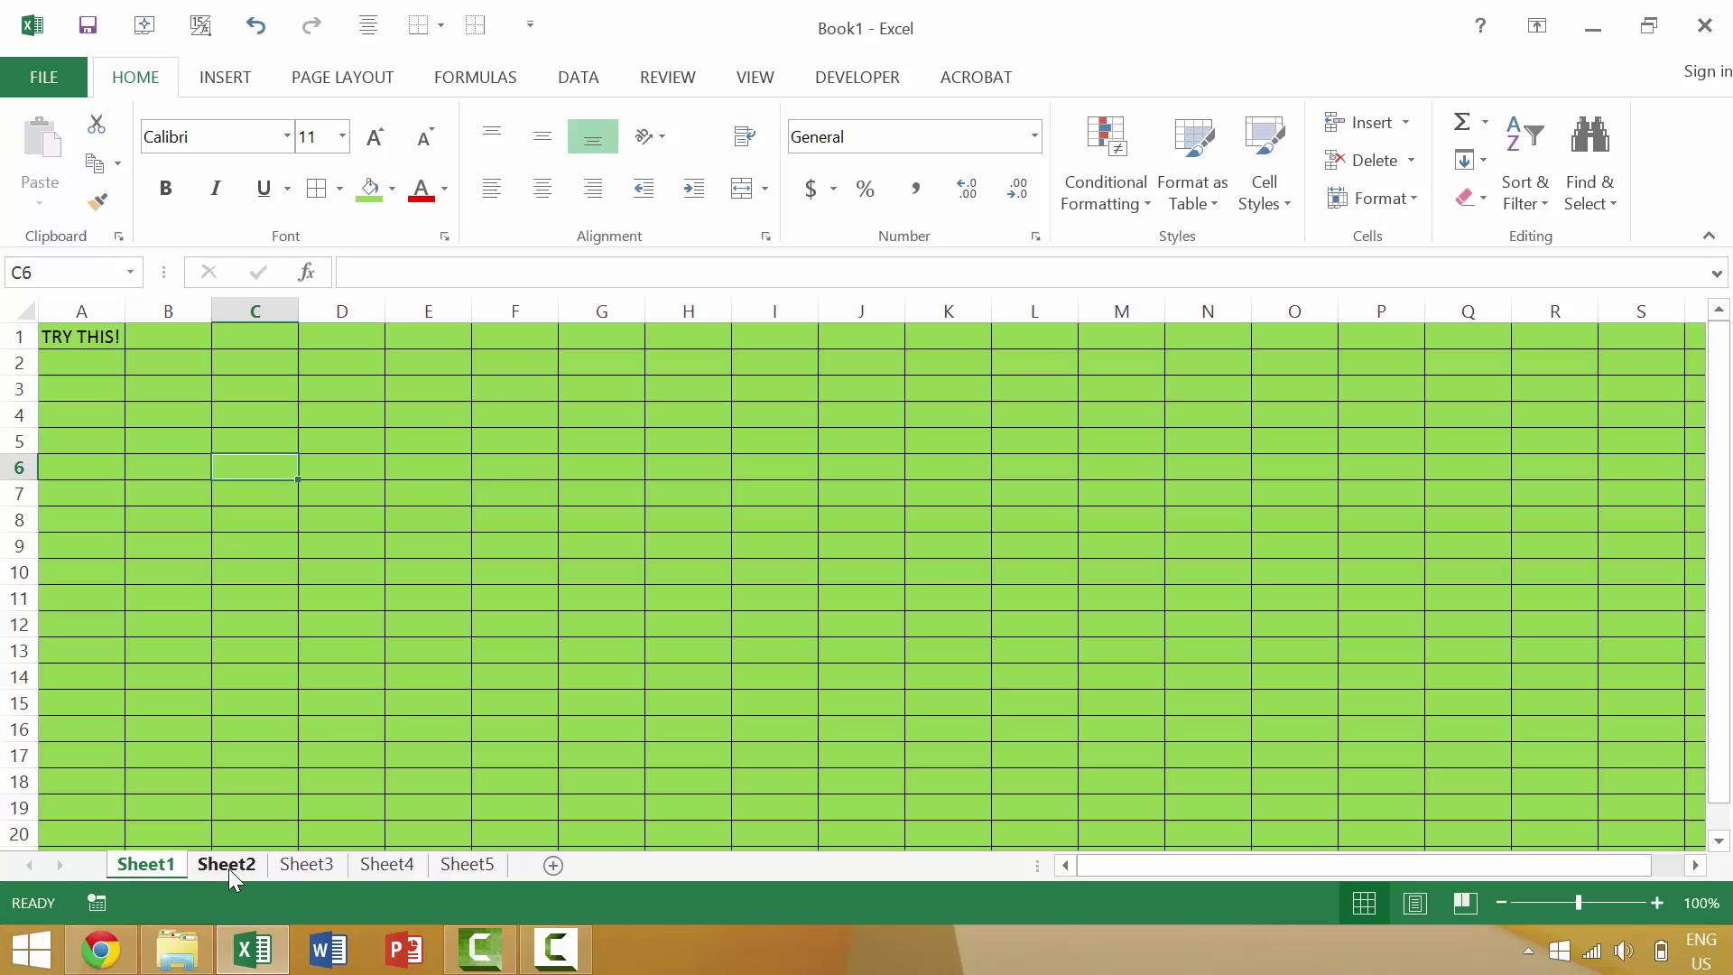
pyautogui.click(306, 865)
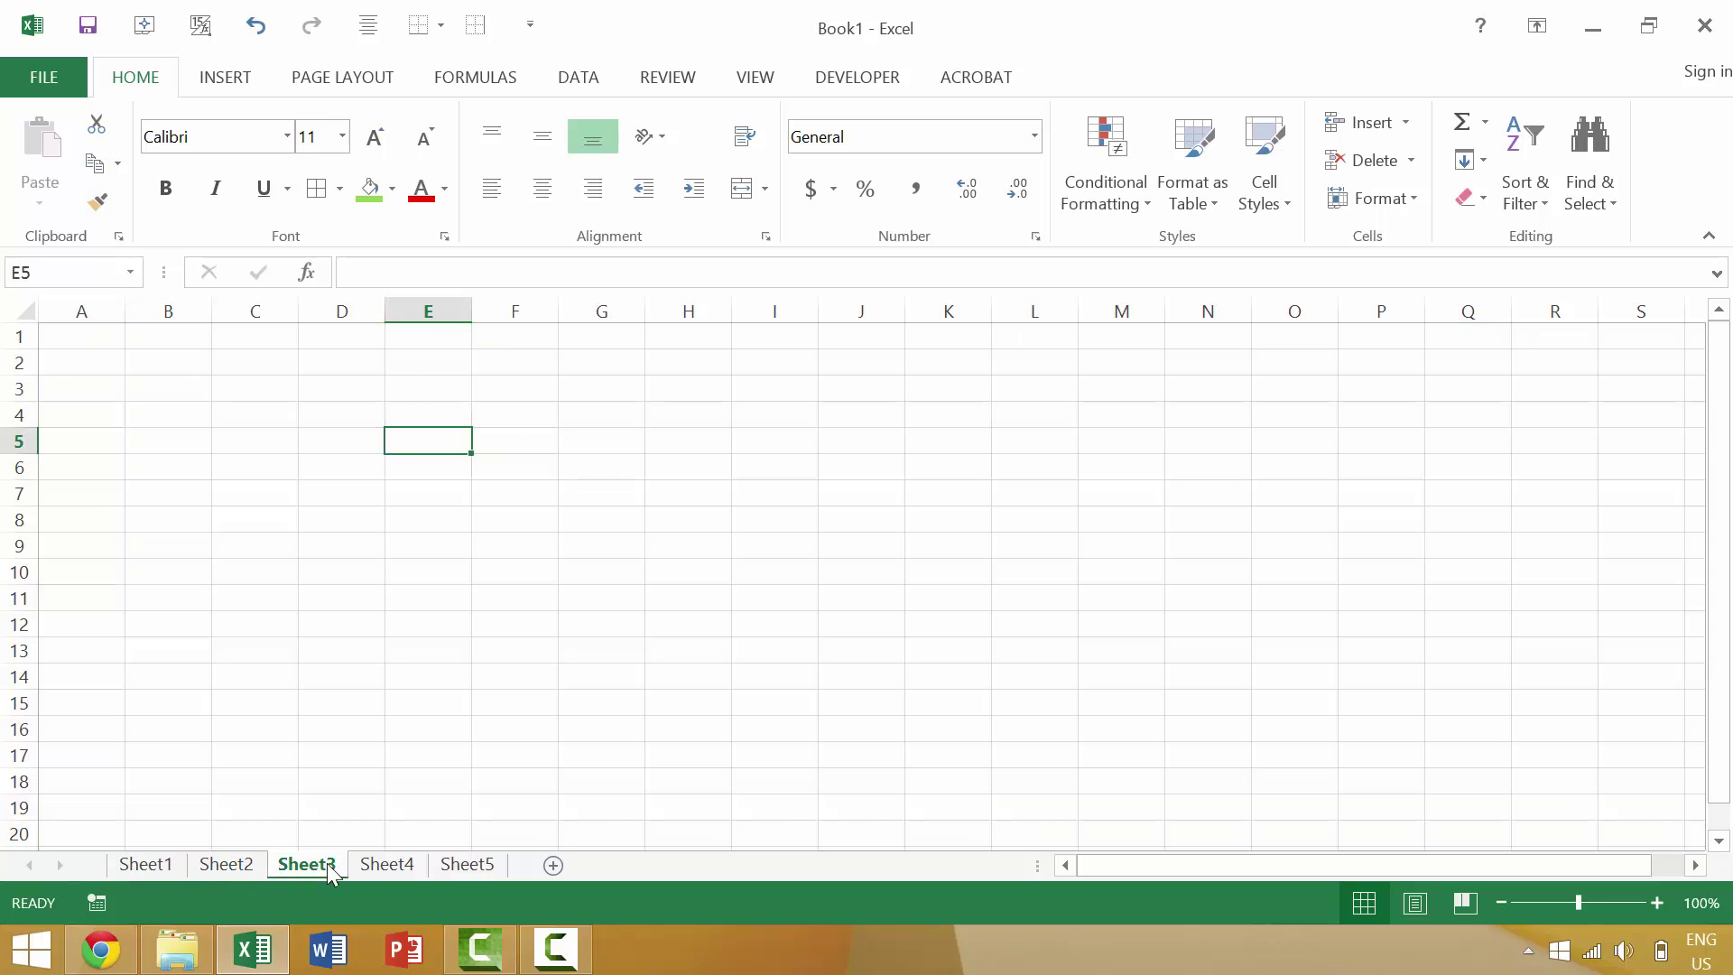
pyautogui.click(381, 867)
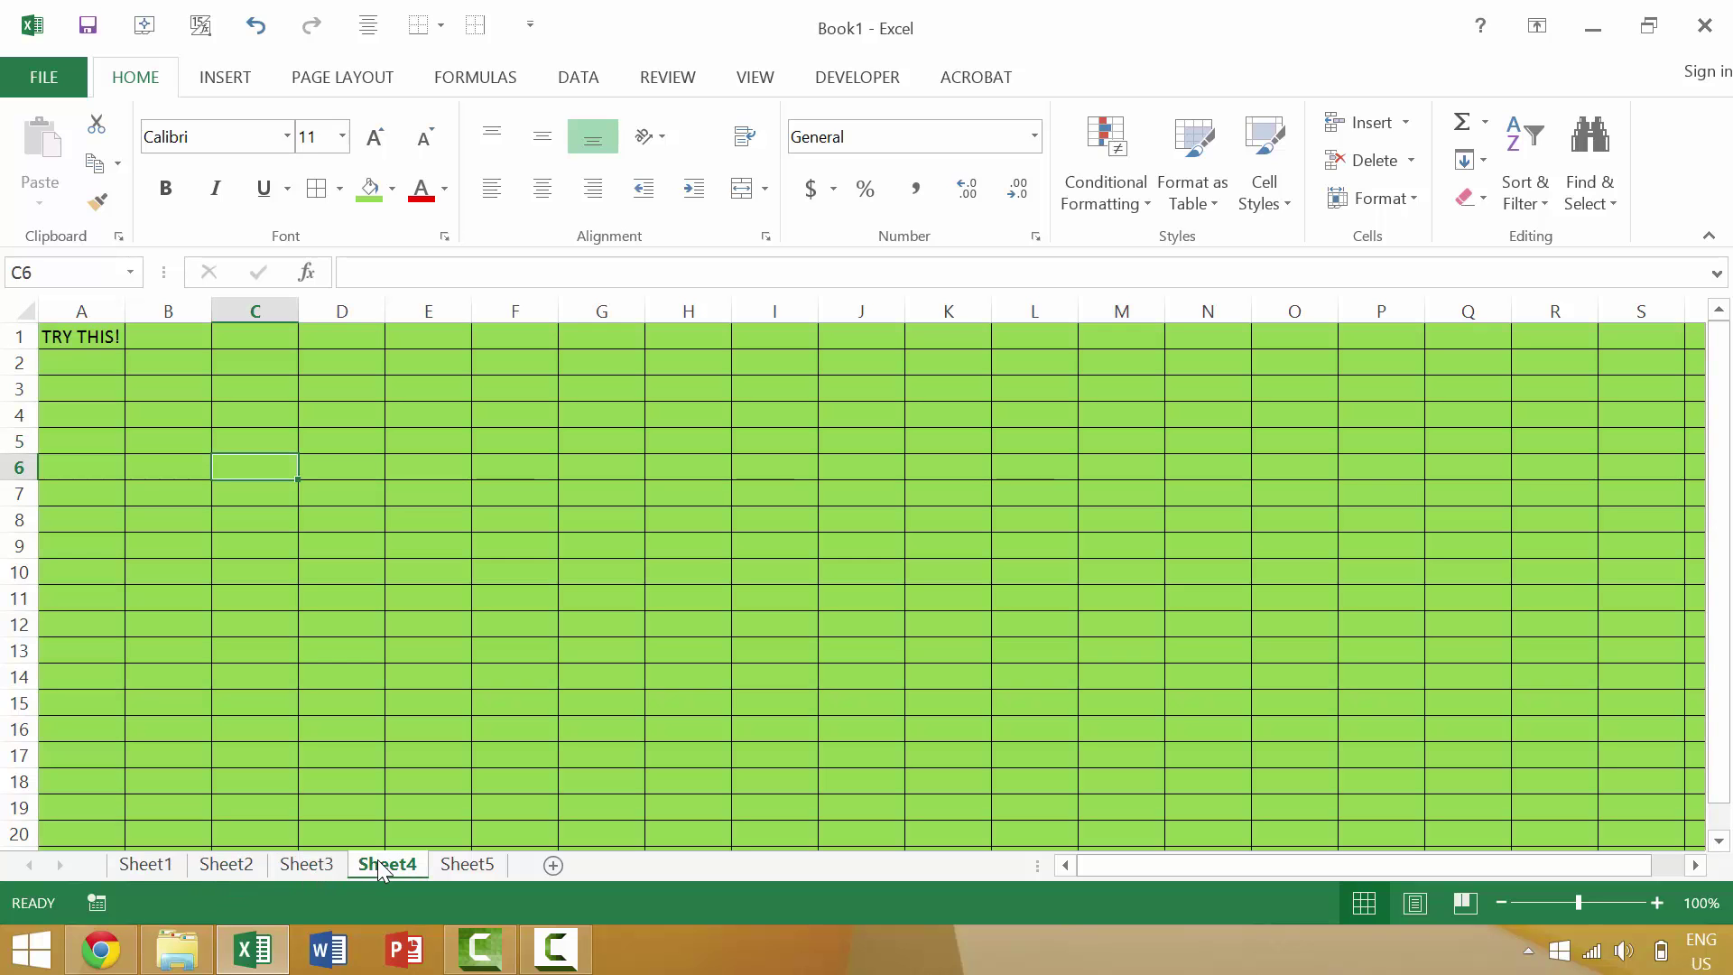
pyautogui.click(464, 862)
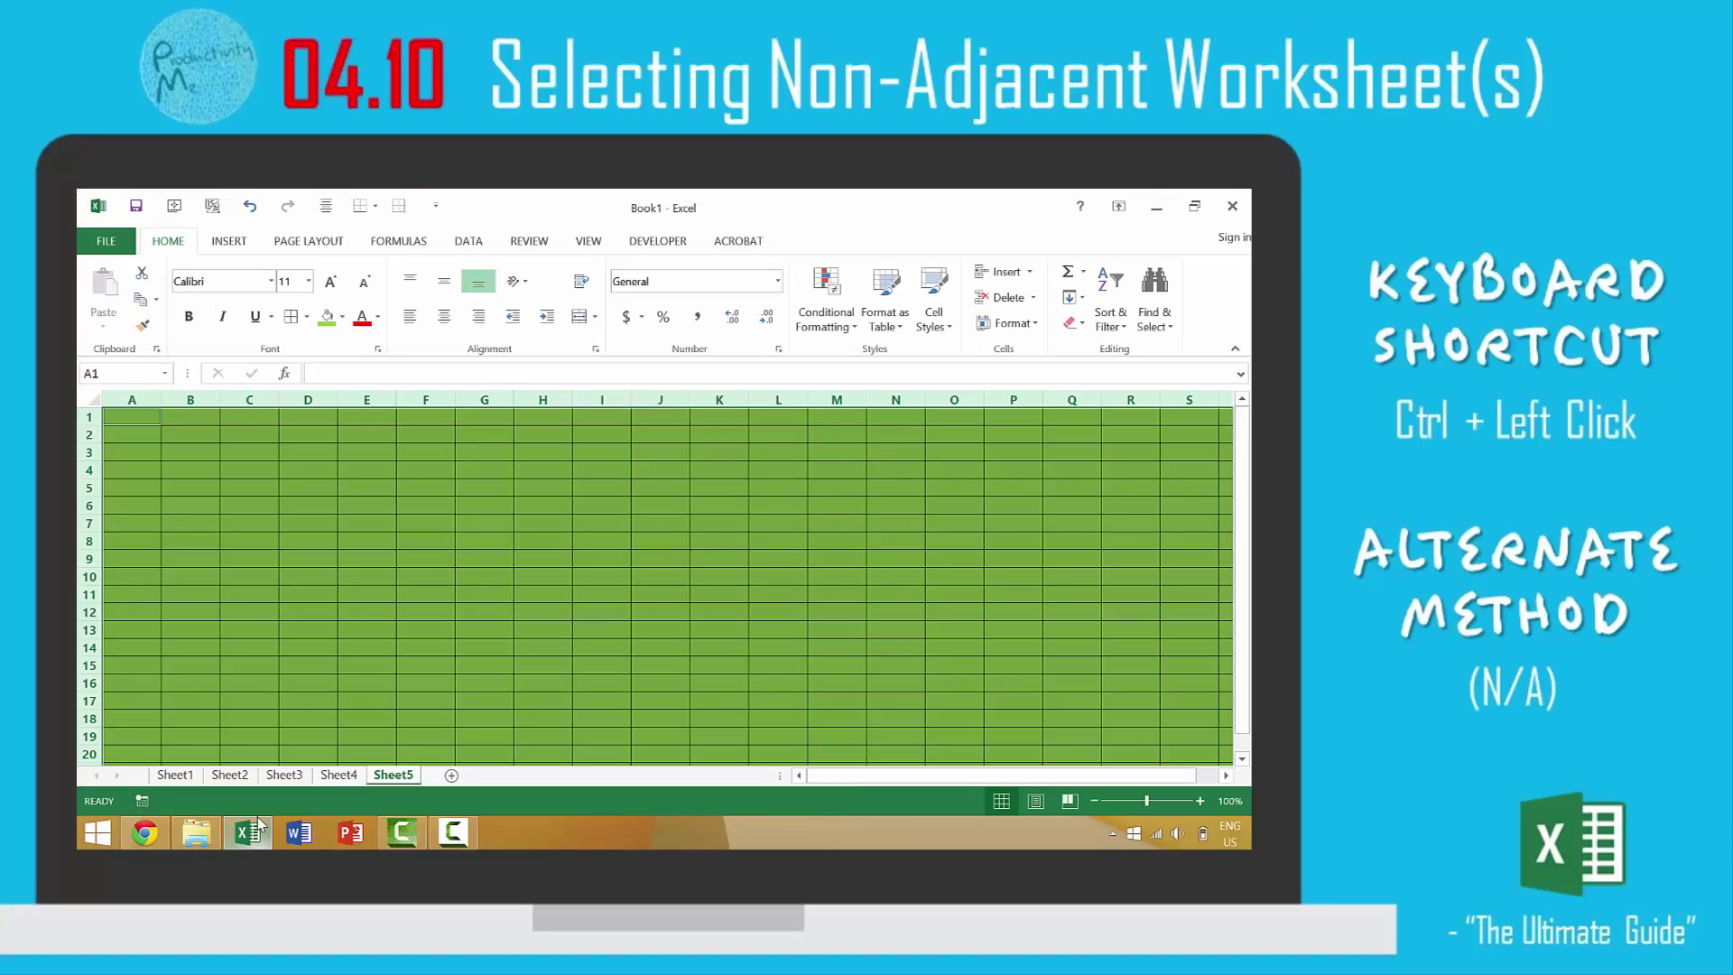
# Step: Group Sheet4, Sheet3 and Sheet2 together with the active Sheet5
pyautogui.moveTo(261, 826)
pyautogui.keyDown('ctrl'); pyautogui.click(339, 776); pyautogui.keyUp('ctrl')
pyautogui.keyDown('ctrl'); pyautogui.click(284, 776); pyautogui.keyUp('ctrl')
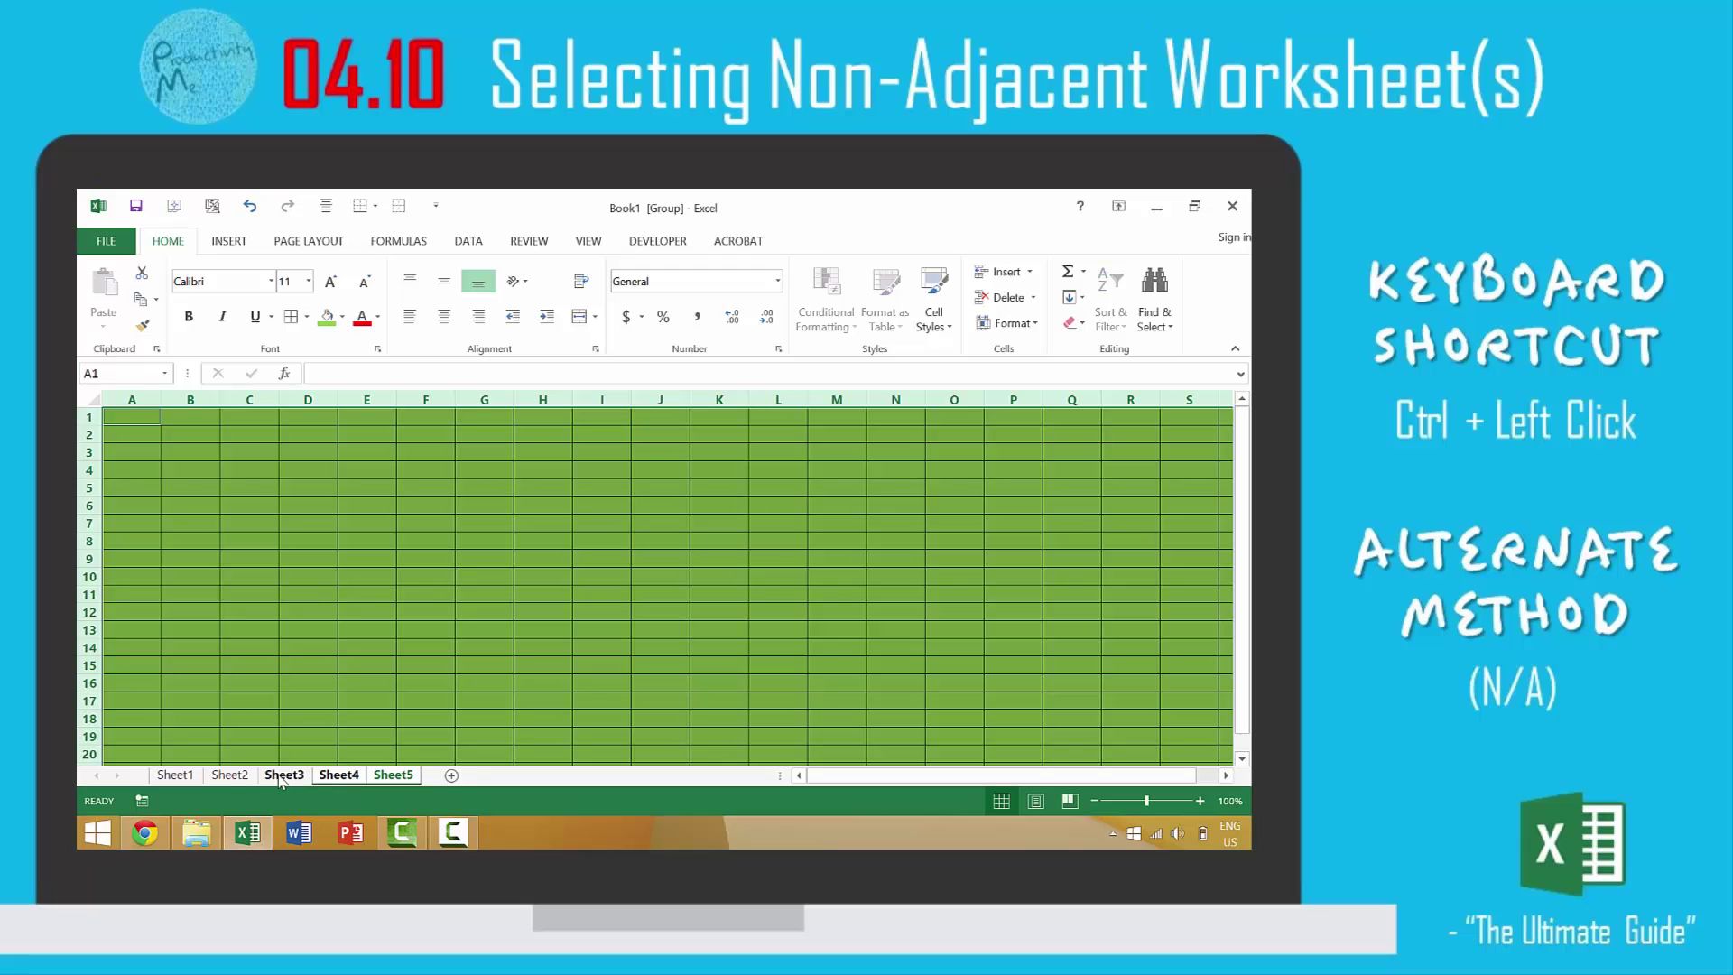
pyautogui.keyDown('ctrl'); pyautogui.click(229, 776); pyautogui.keyUp('ctrl')
# Step: Make all cells bold and enter 'BOLD' in cell B7 across the group
pyautogui.click(196, 451)
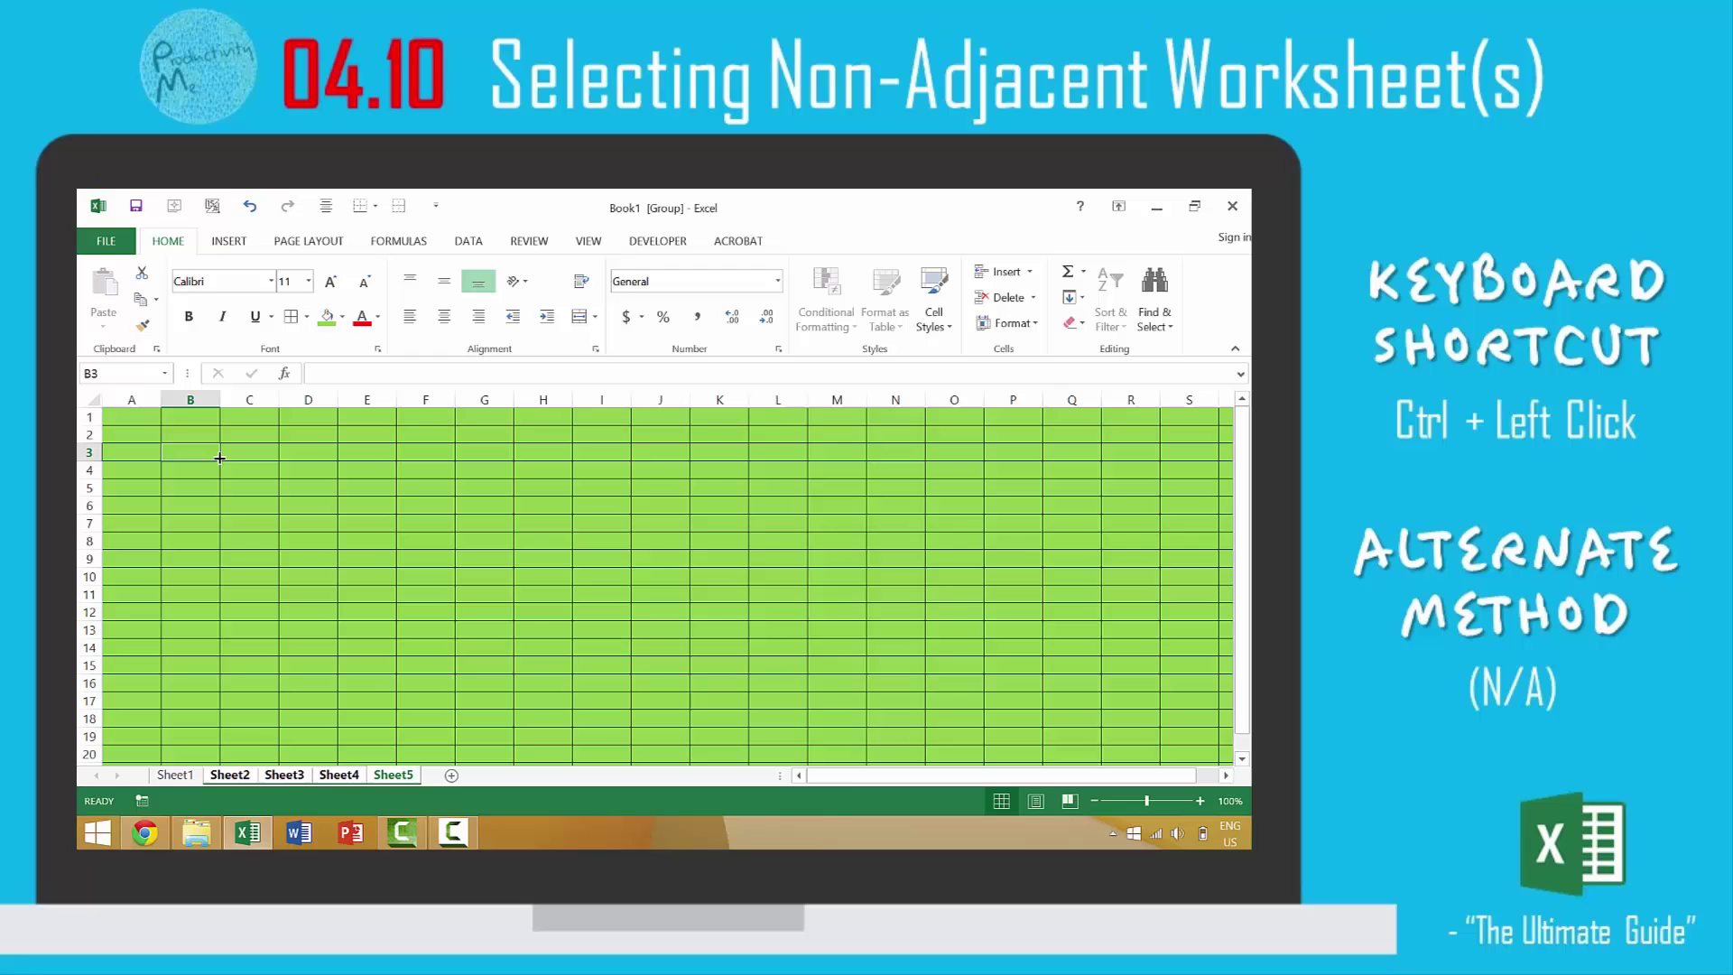
pyautogui.hotkey('ctrl', 'a')
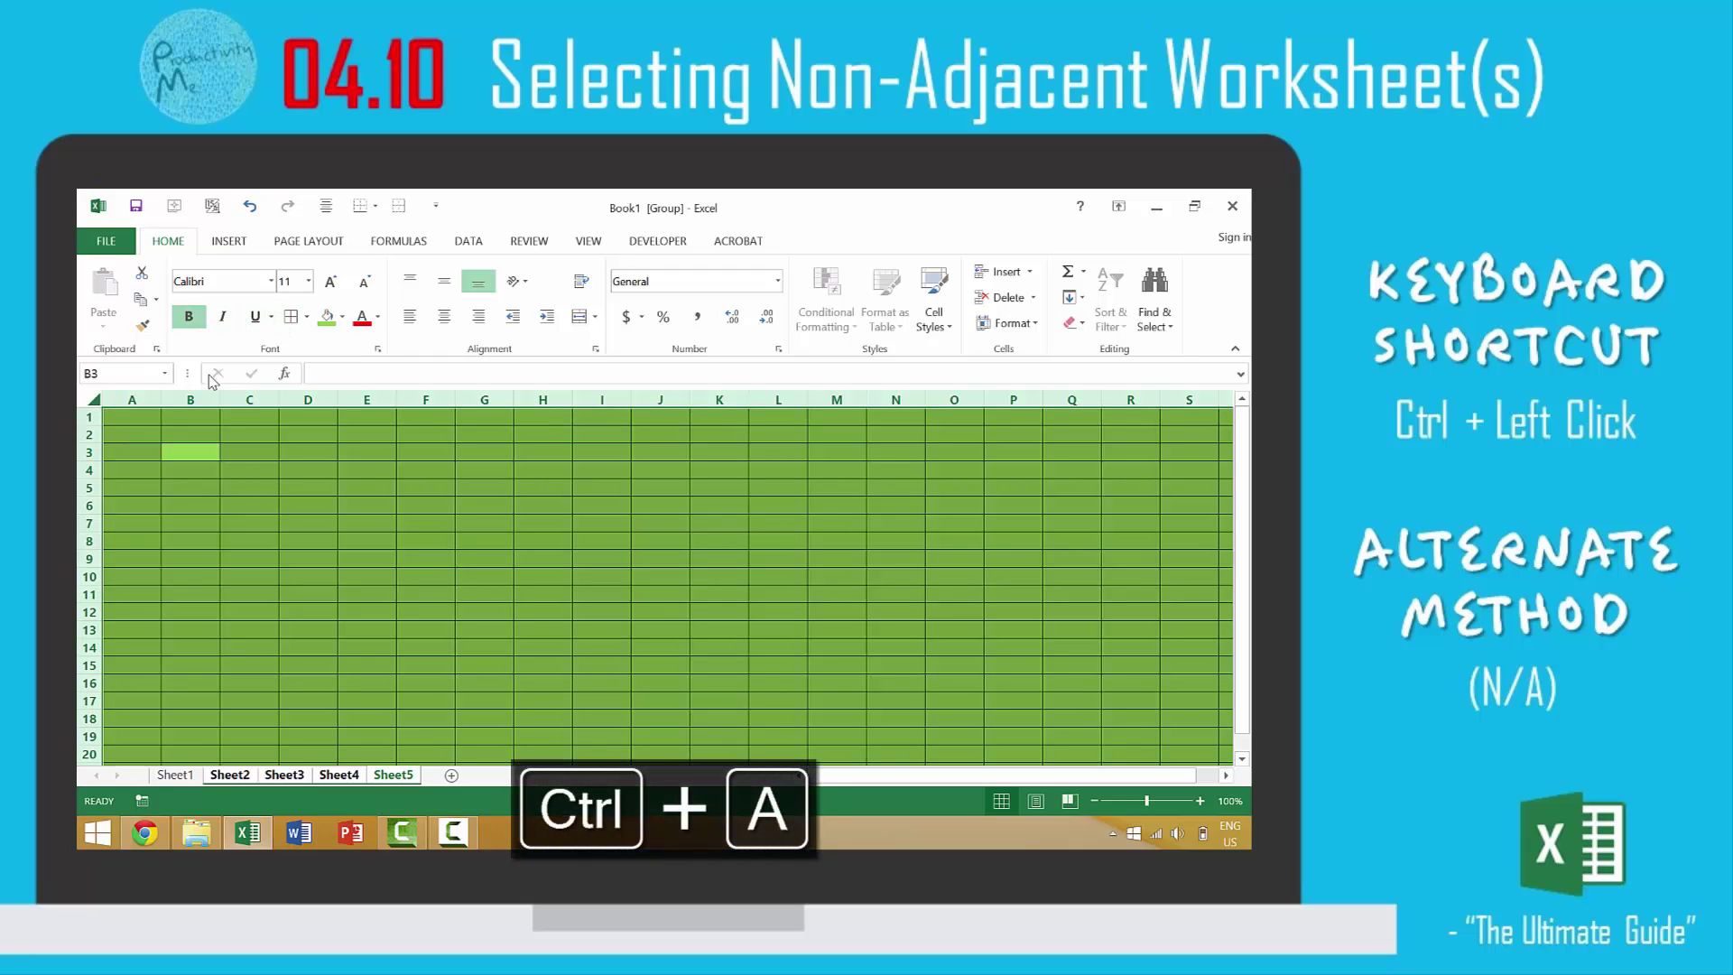
pyautogui.click(223, 543)
pyautogui.click(217, 520)
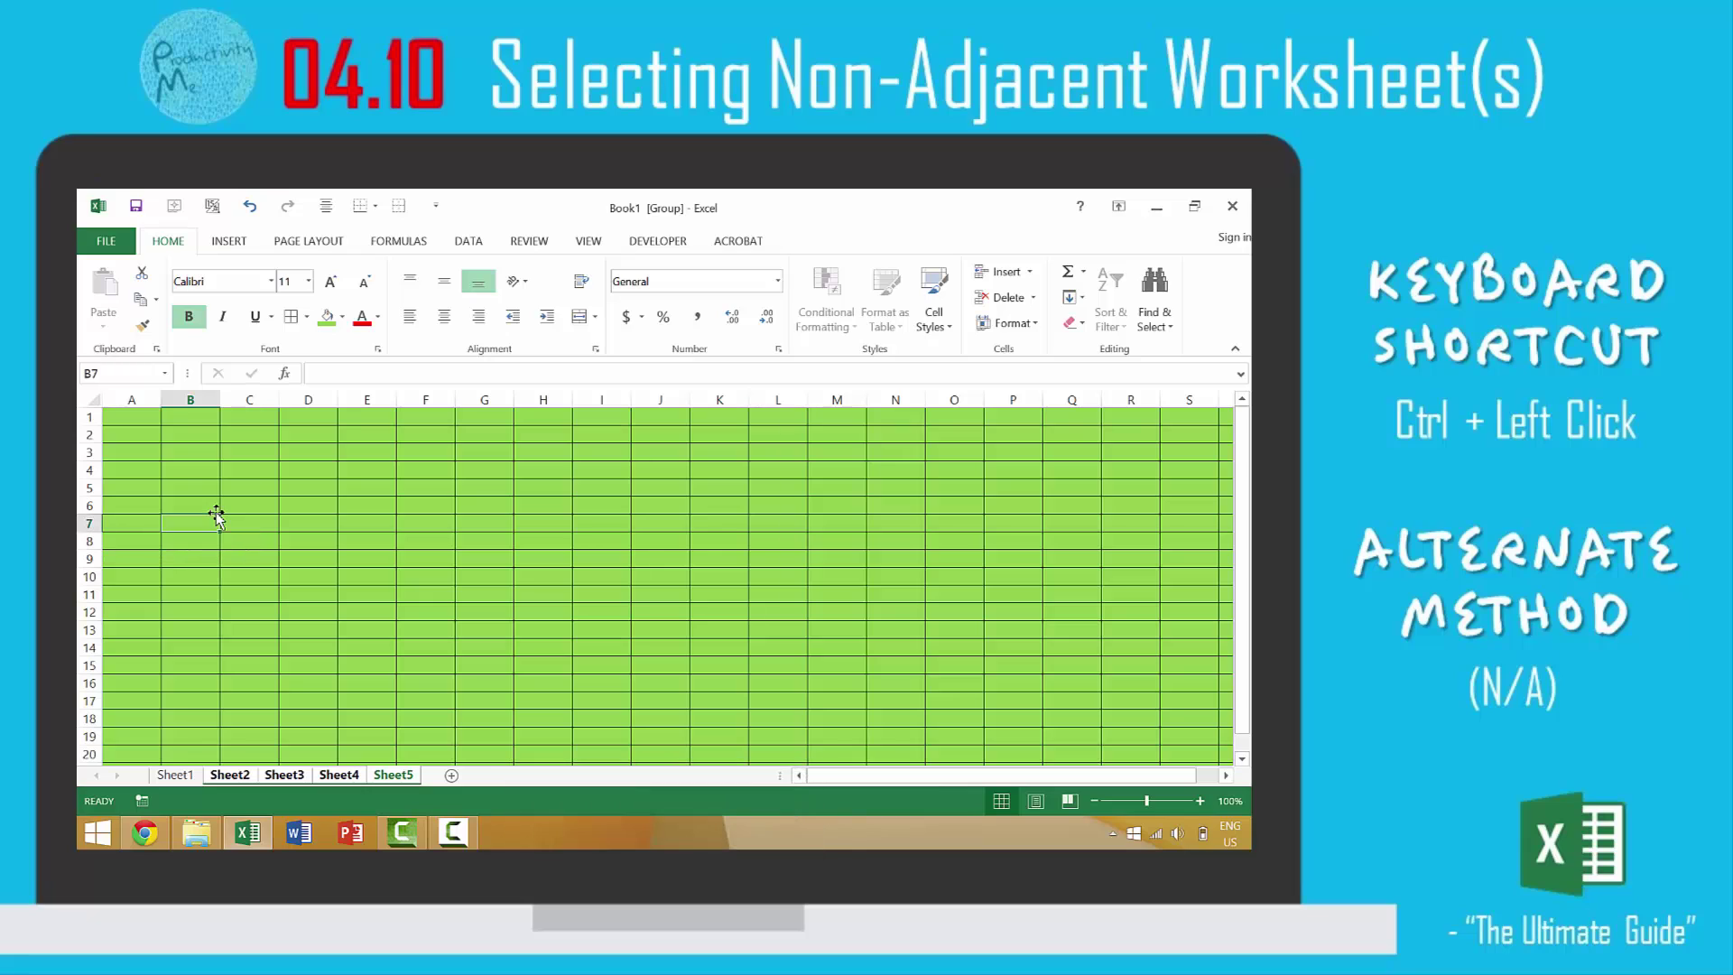
pyautogui.write('BOLD')
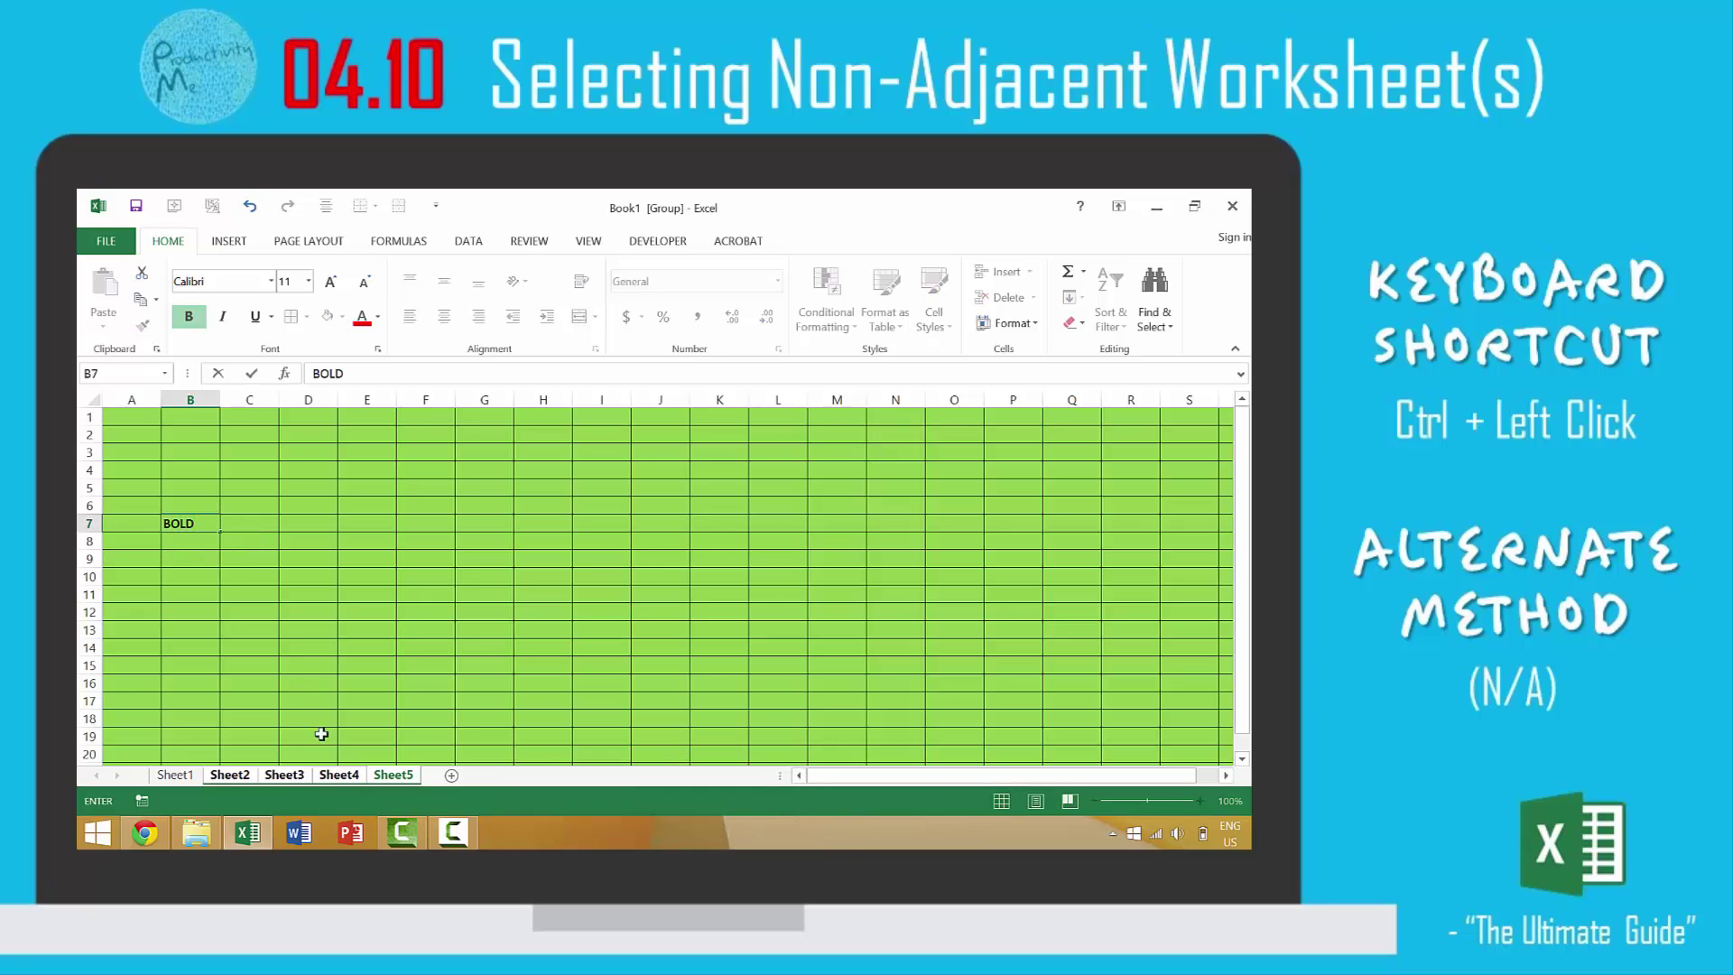
pyautogui.click(384, 778)
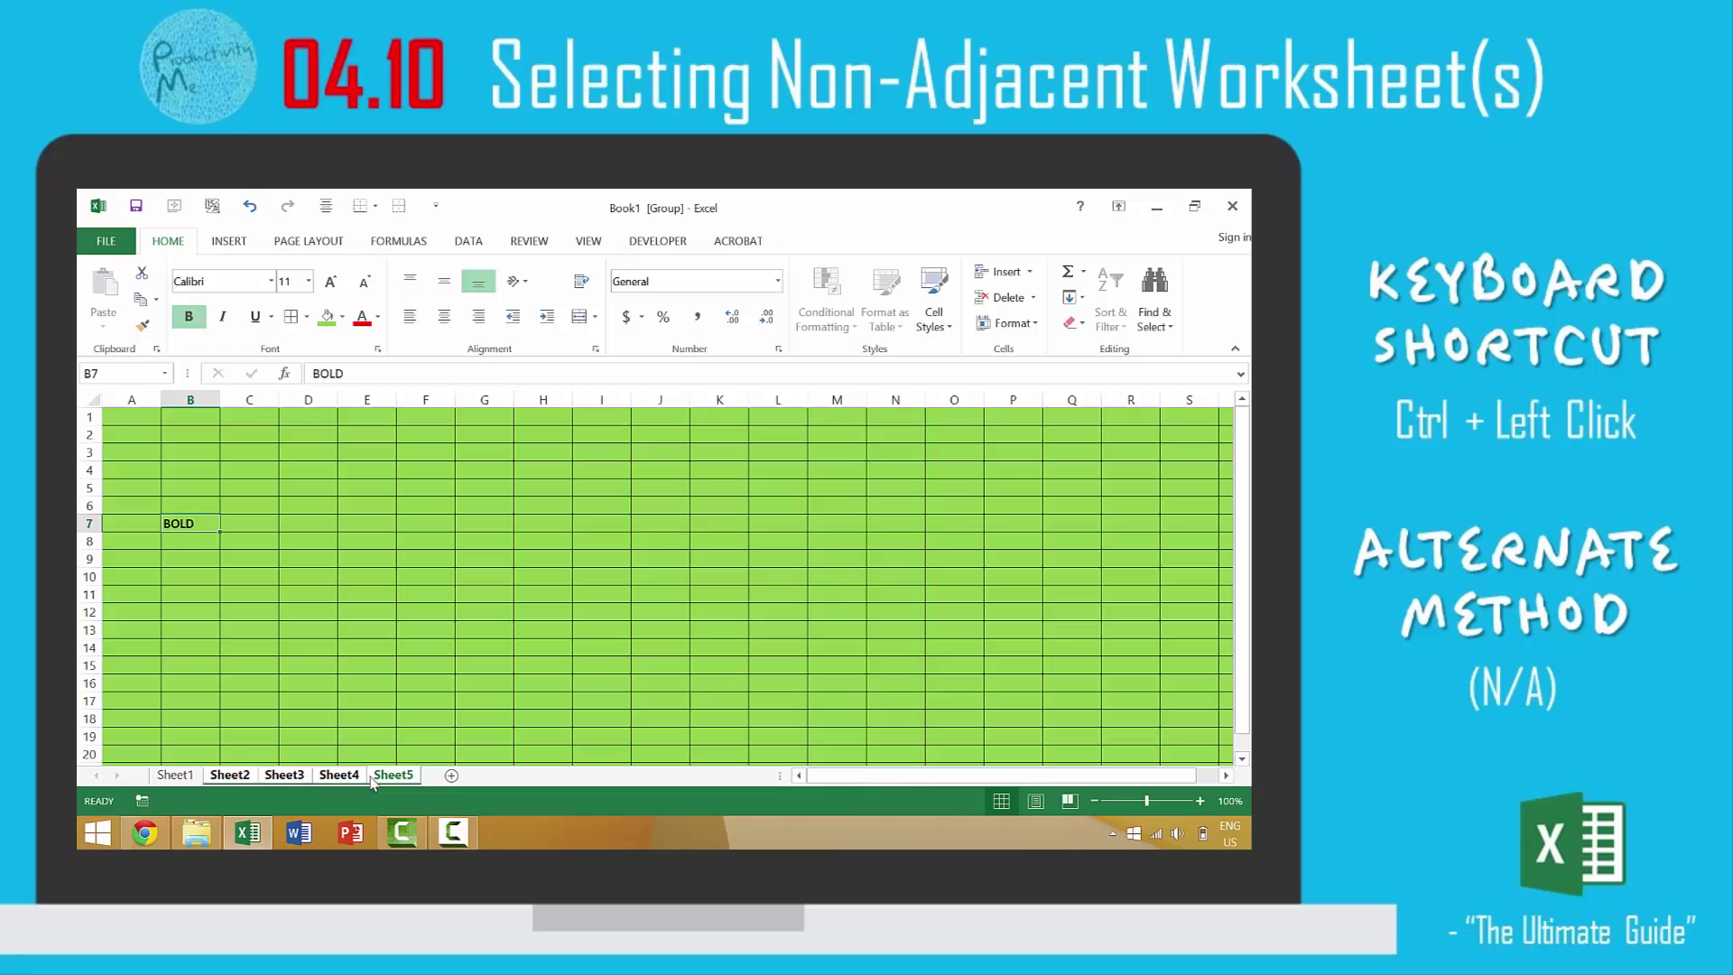
# Step: Check B7 on each sheet: 'BOLD' appears on Sheet2 through Sheet5, not Sheet1
pyautogui.click(232, 778)
pyautogui.click(176, 777)
pyautogui.click(230, 777)
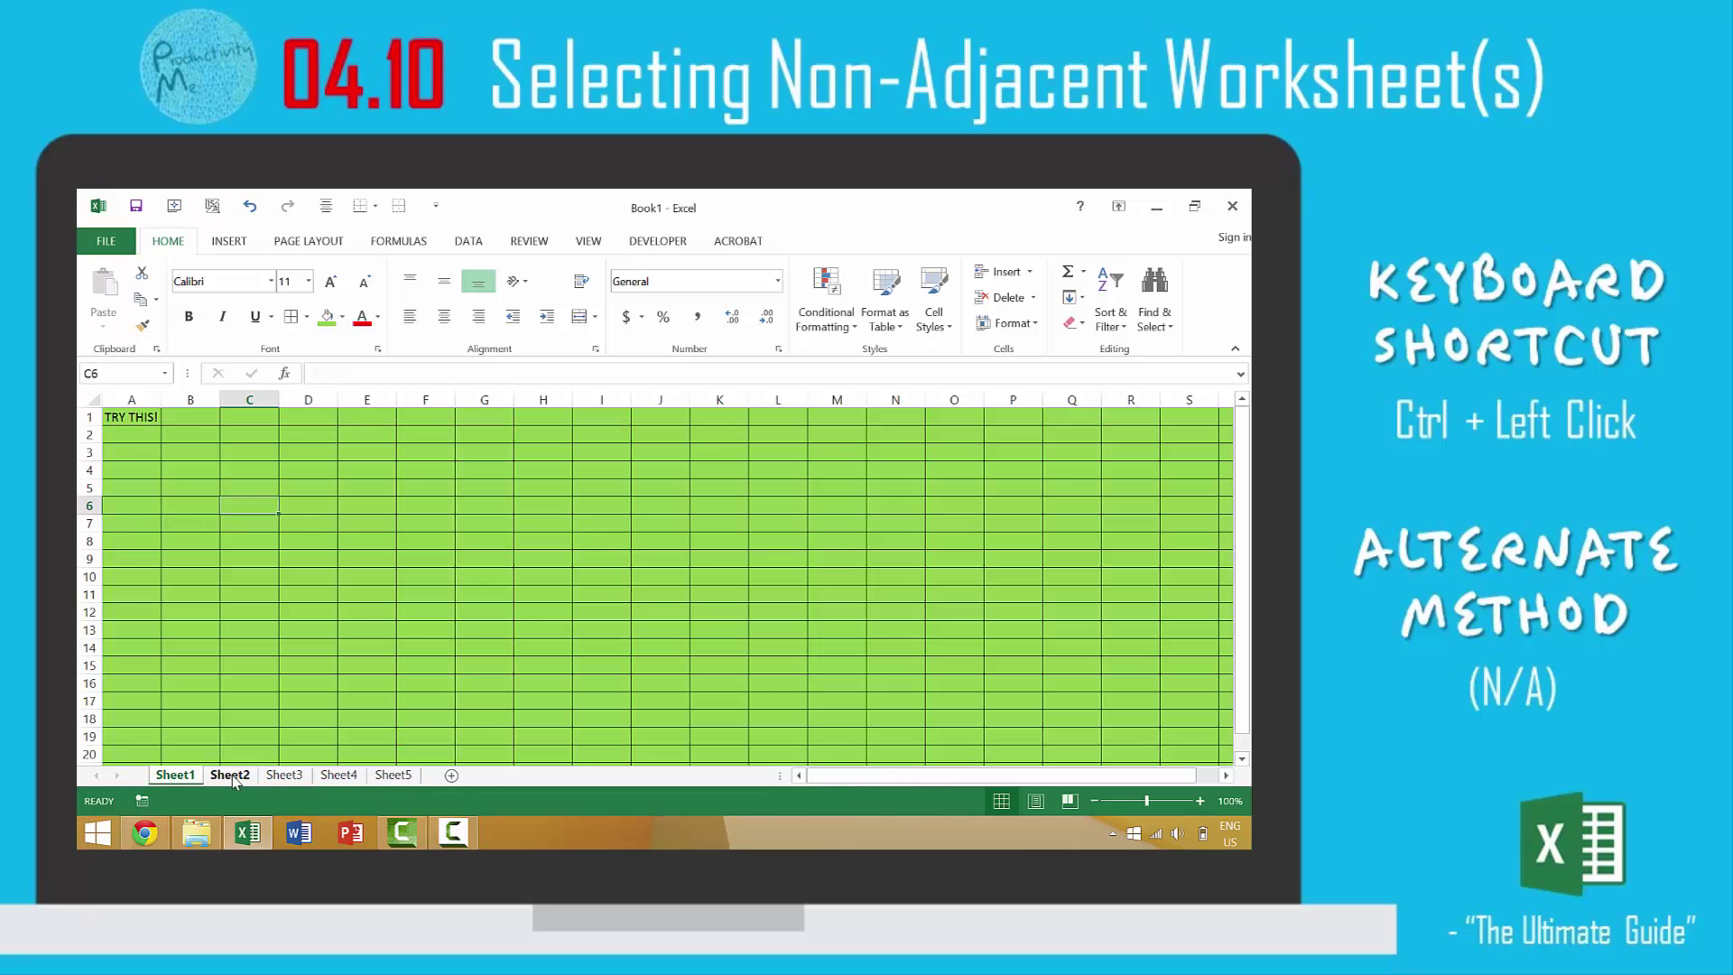
pyautogui.click(284, 776)
pyautogui.click(350, 776)
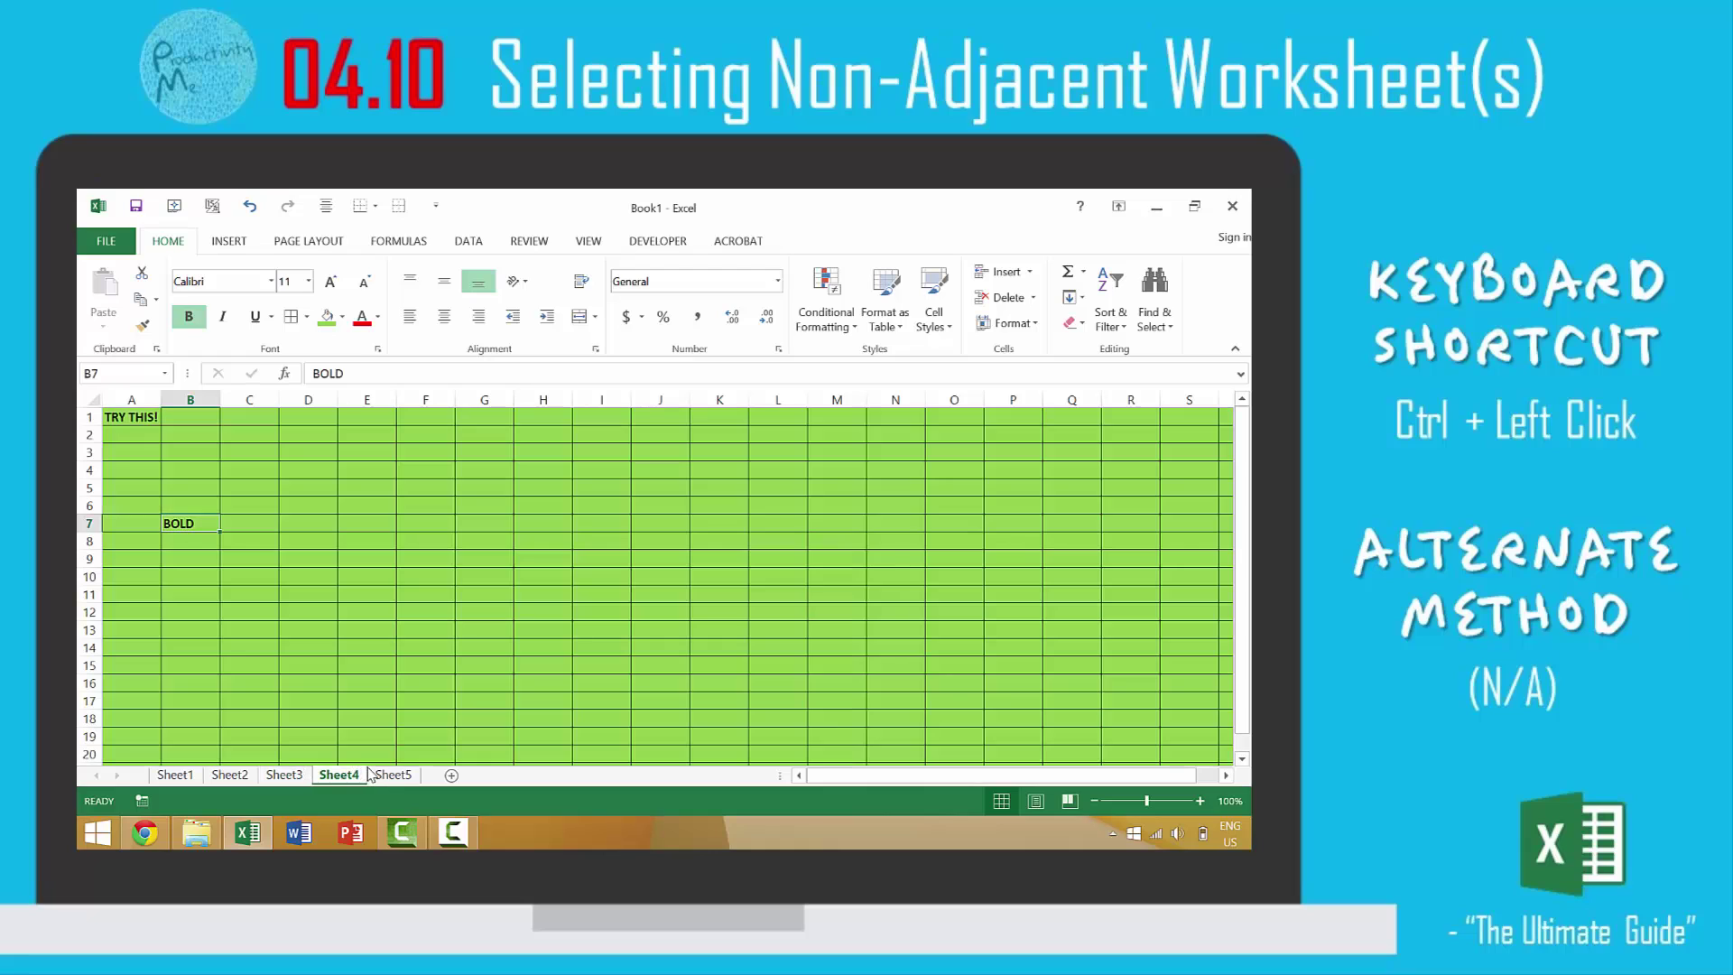
pyautogui.click(390, 776)
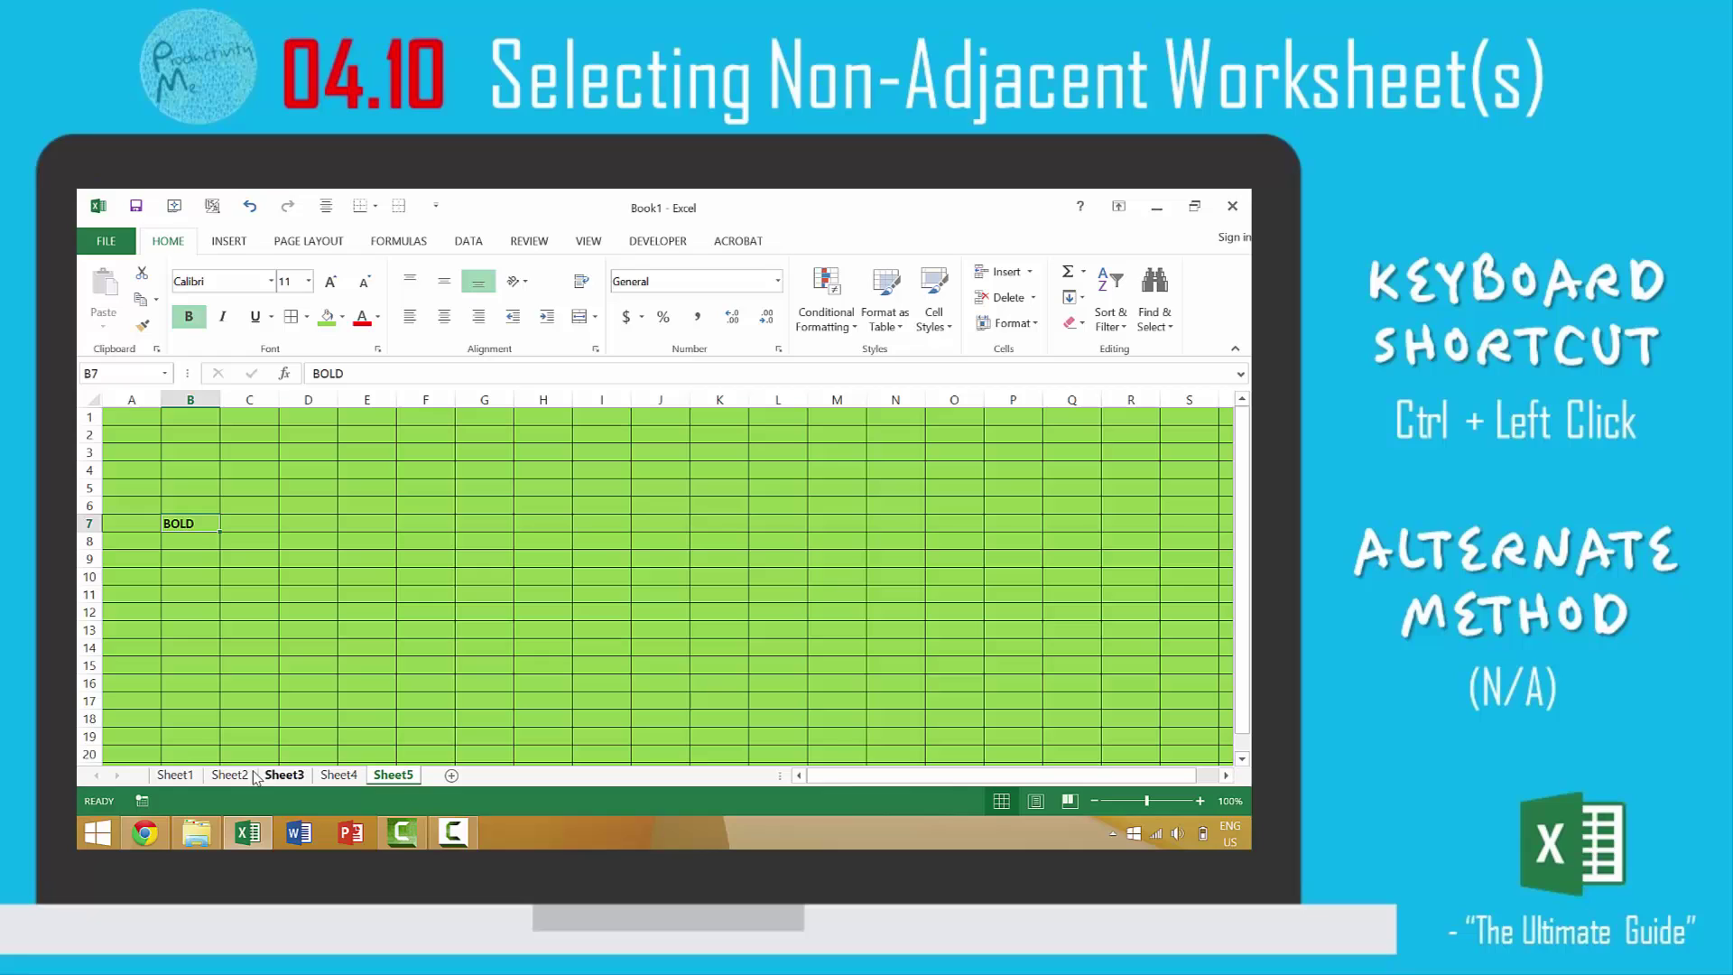
# Step: In a new workbook, group Sheet1 with Sheet3, fill A1 black, then check Sheet2 and Sheet3
pyautogui.hotkey('ctrl', 'n')
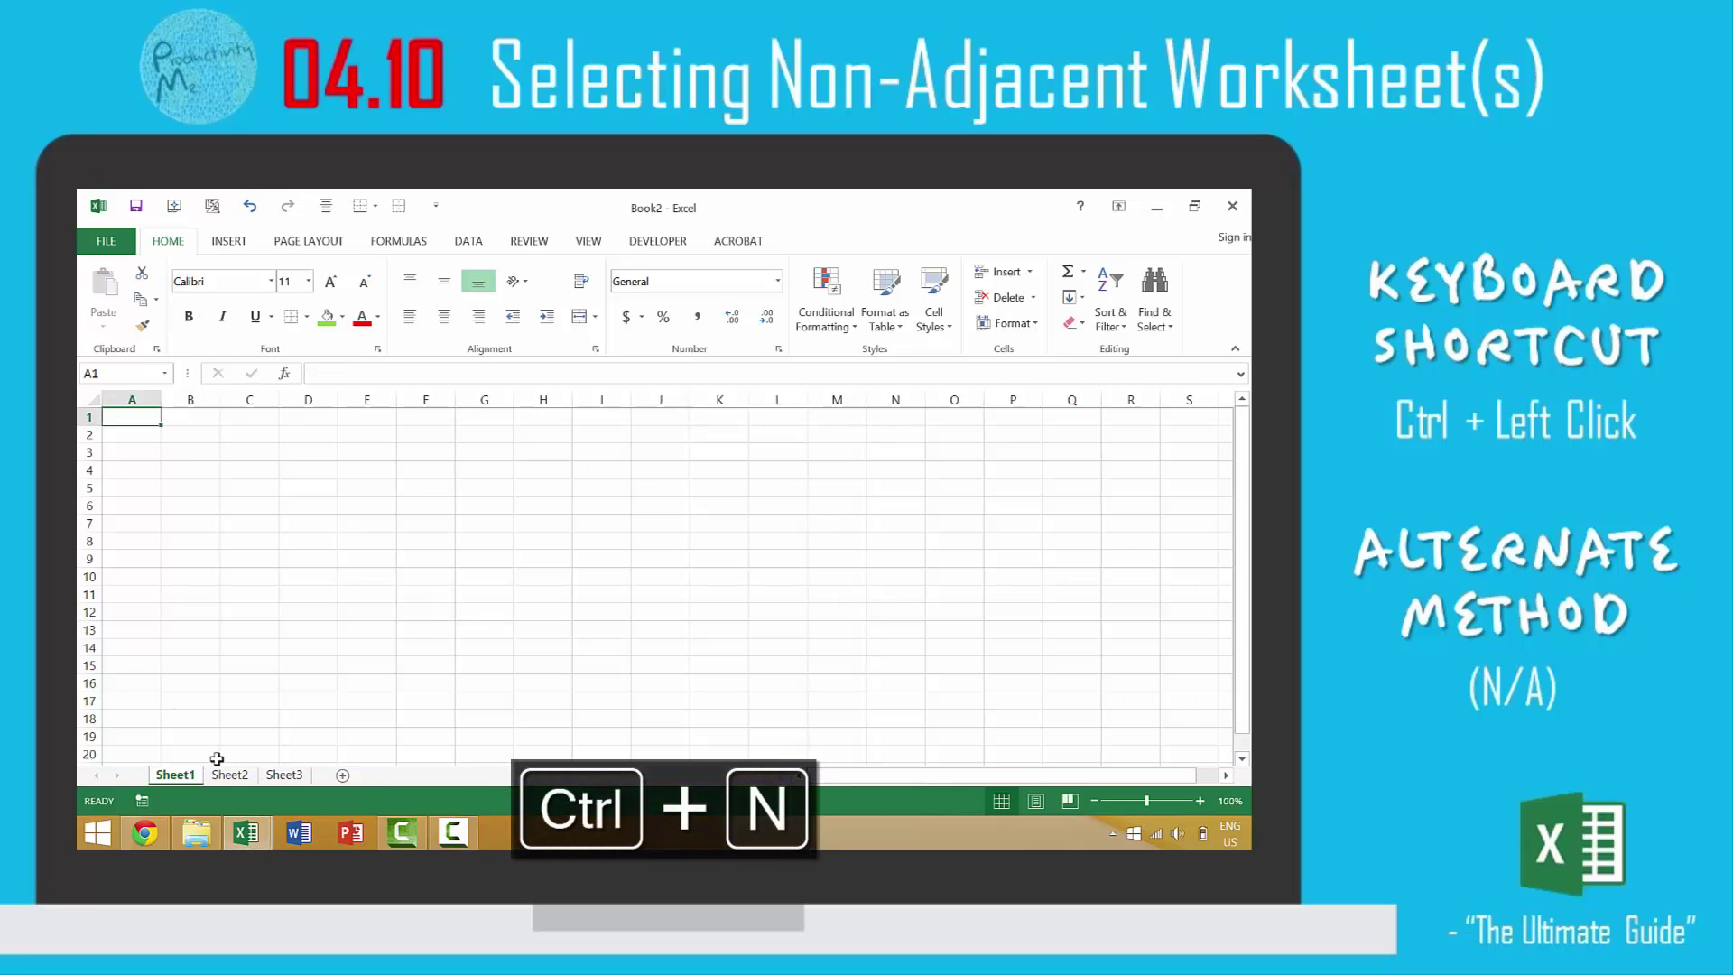
pyautogui.keyDown('shift'); pyautogui.click(296, 776); pyautogui.keyUp('shift')
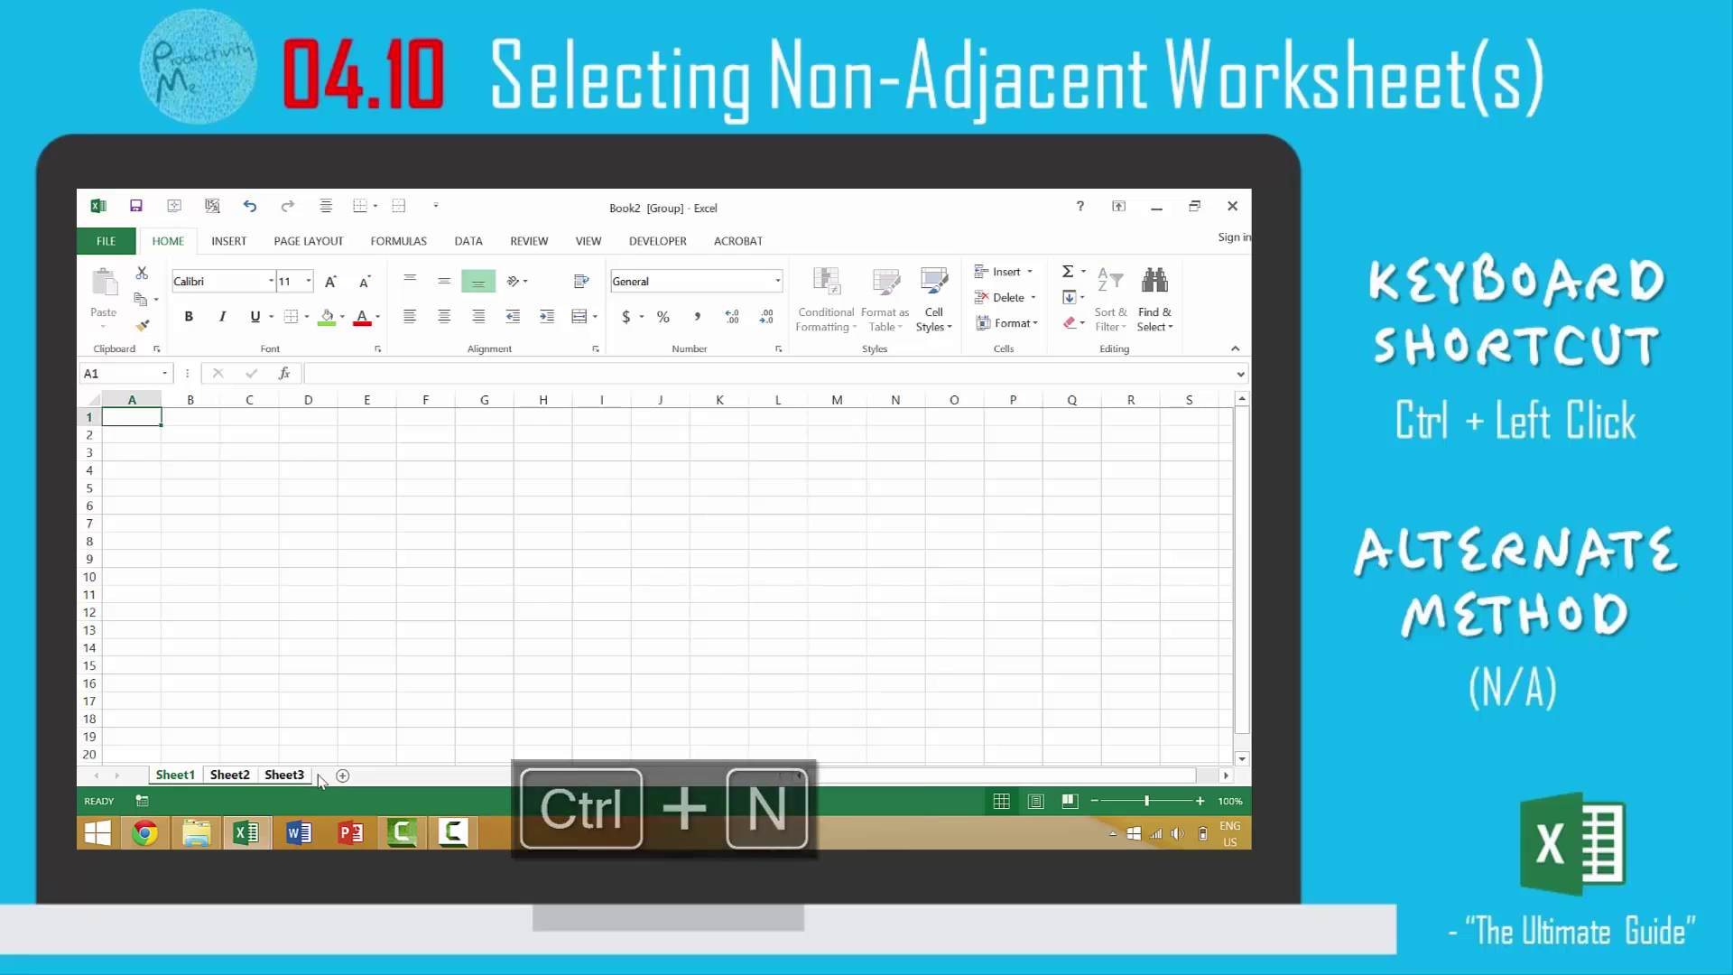
pyautogui.keyDown('ctrl'); pyautogui.click(236, 782); pyautogui.keyUp('ctrl')
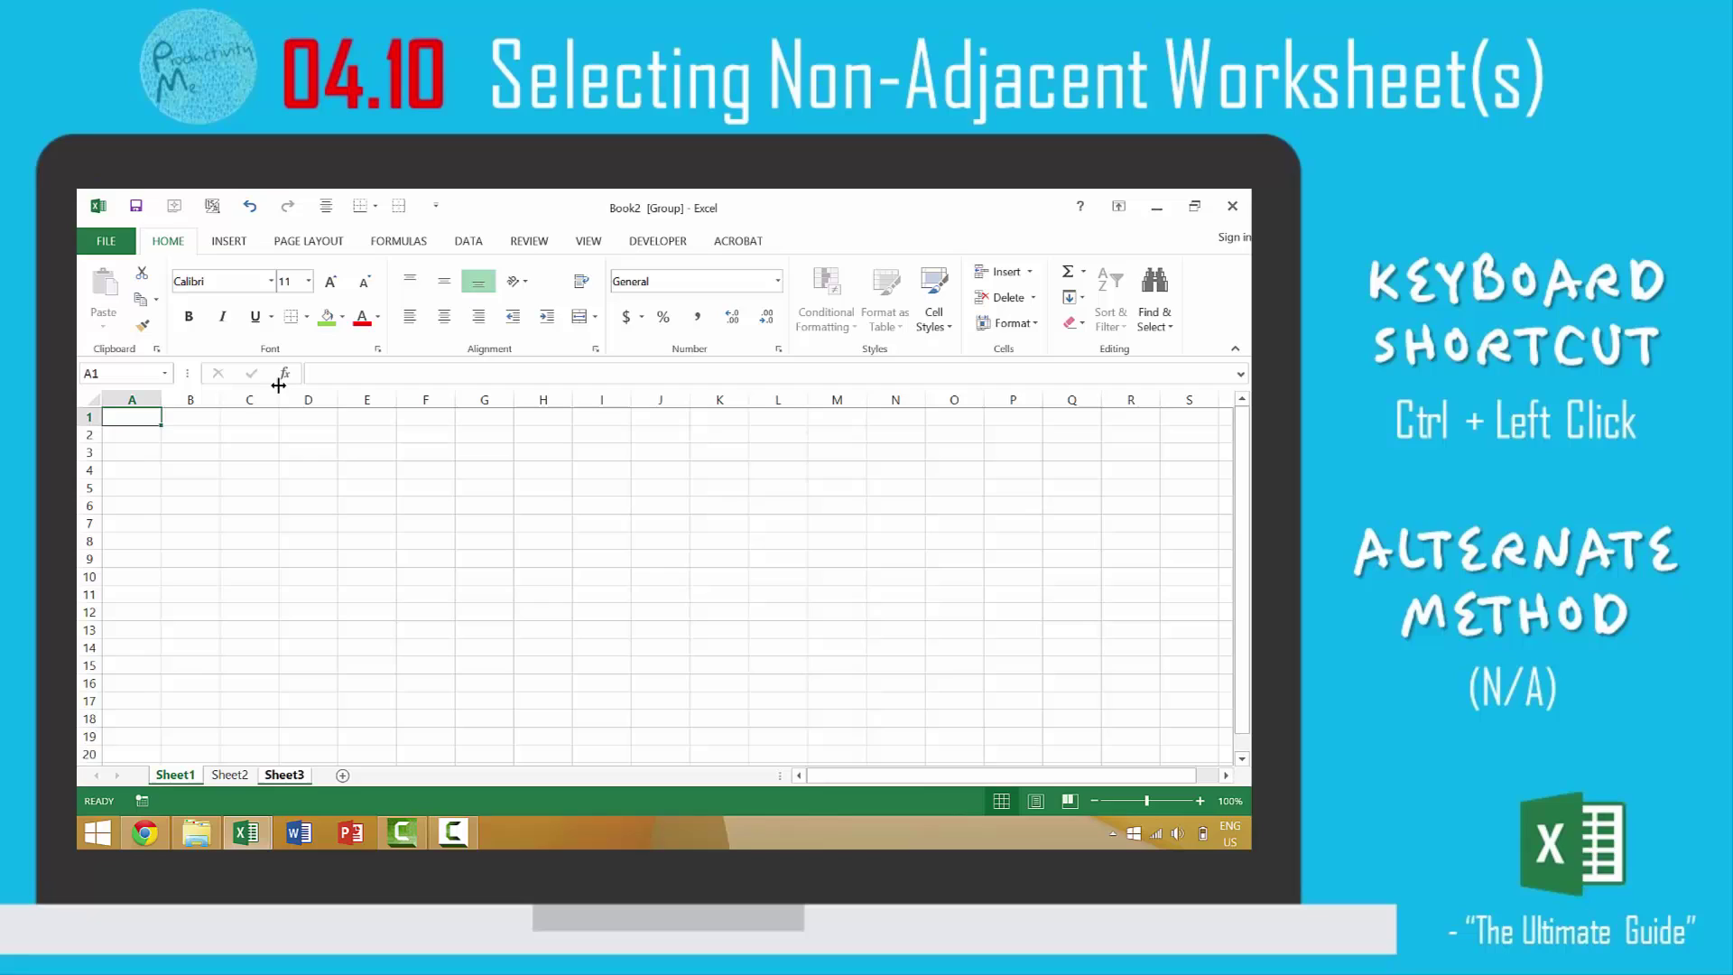
pyautogui.click(343, 327)
pyautogui.click(337, 361)
pyautogui.click(239, 776)
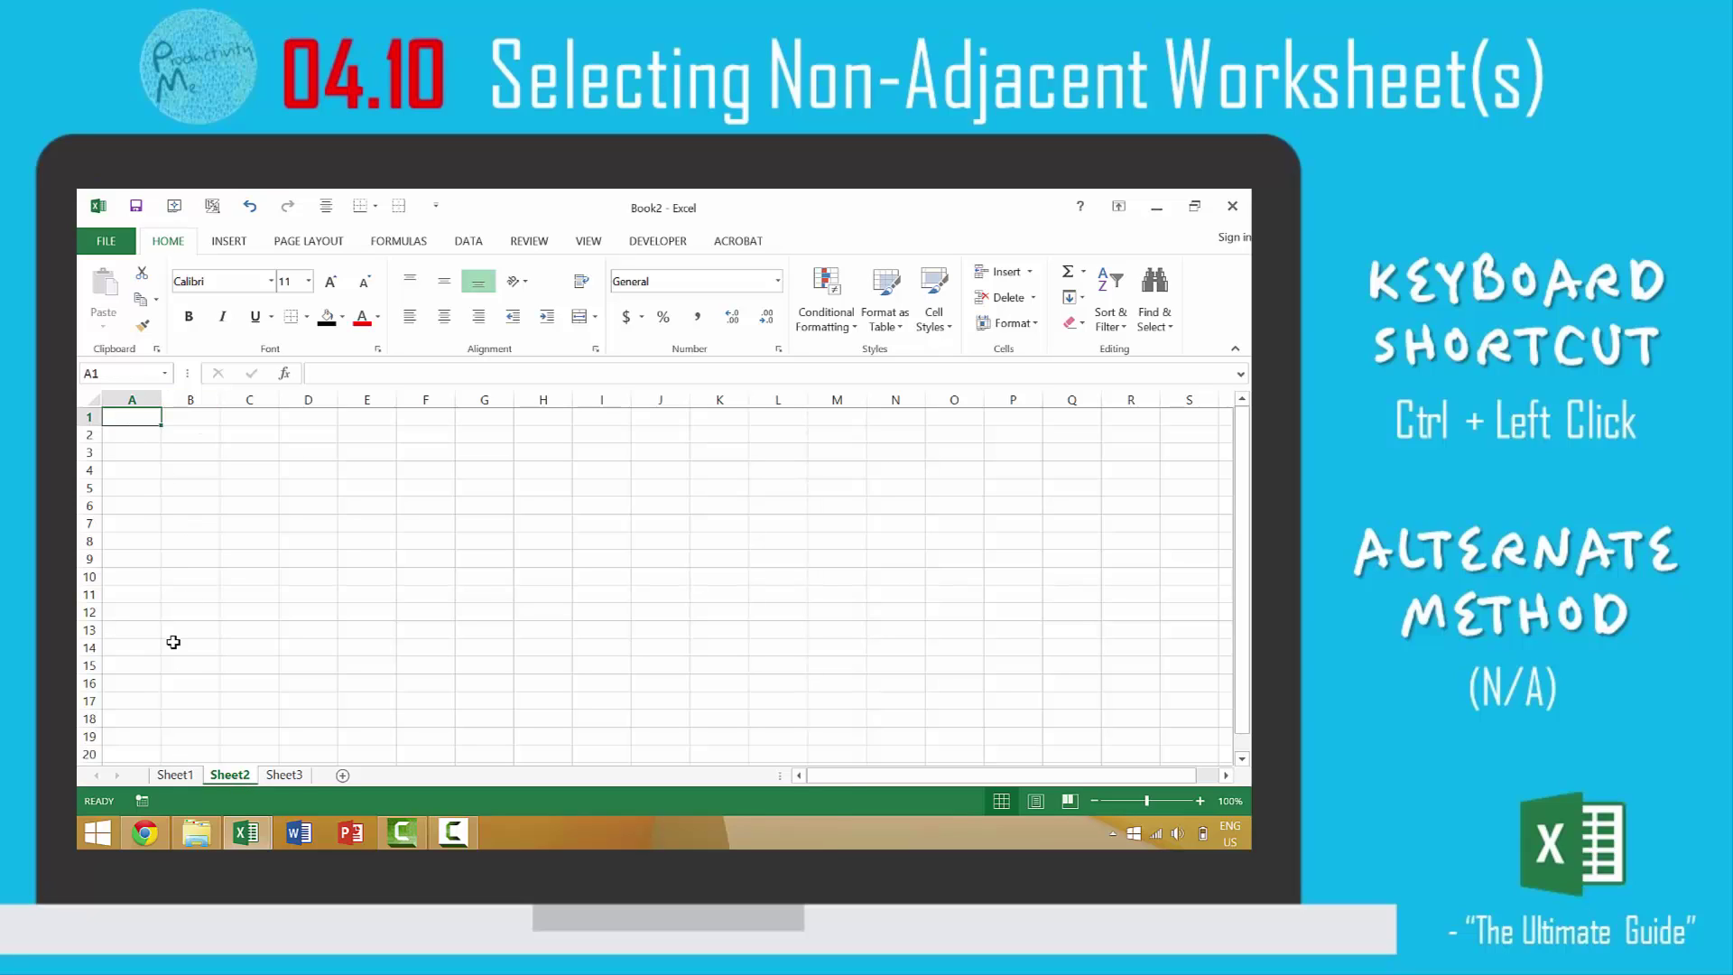
pyautogui.click(282, 775)
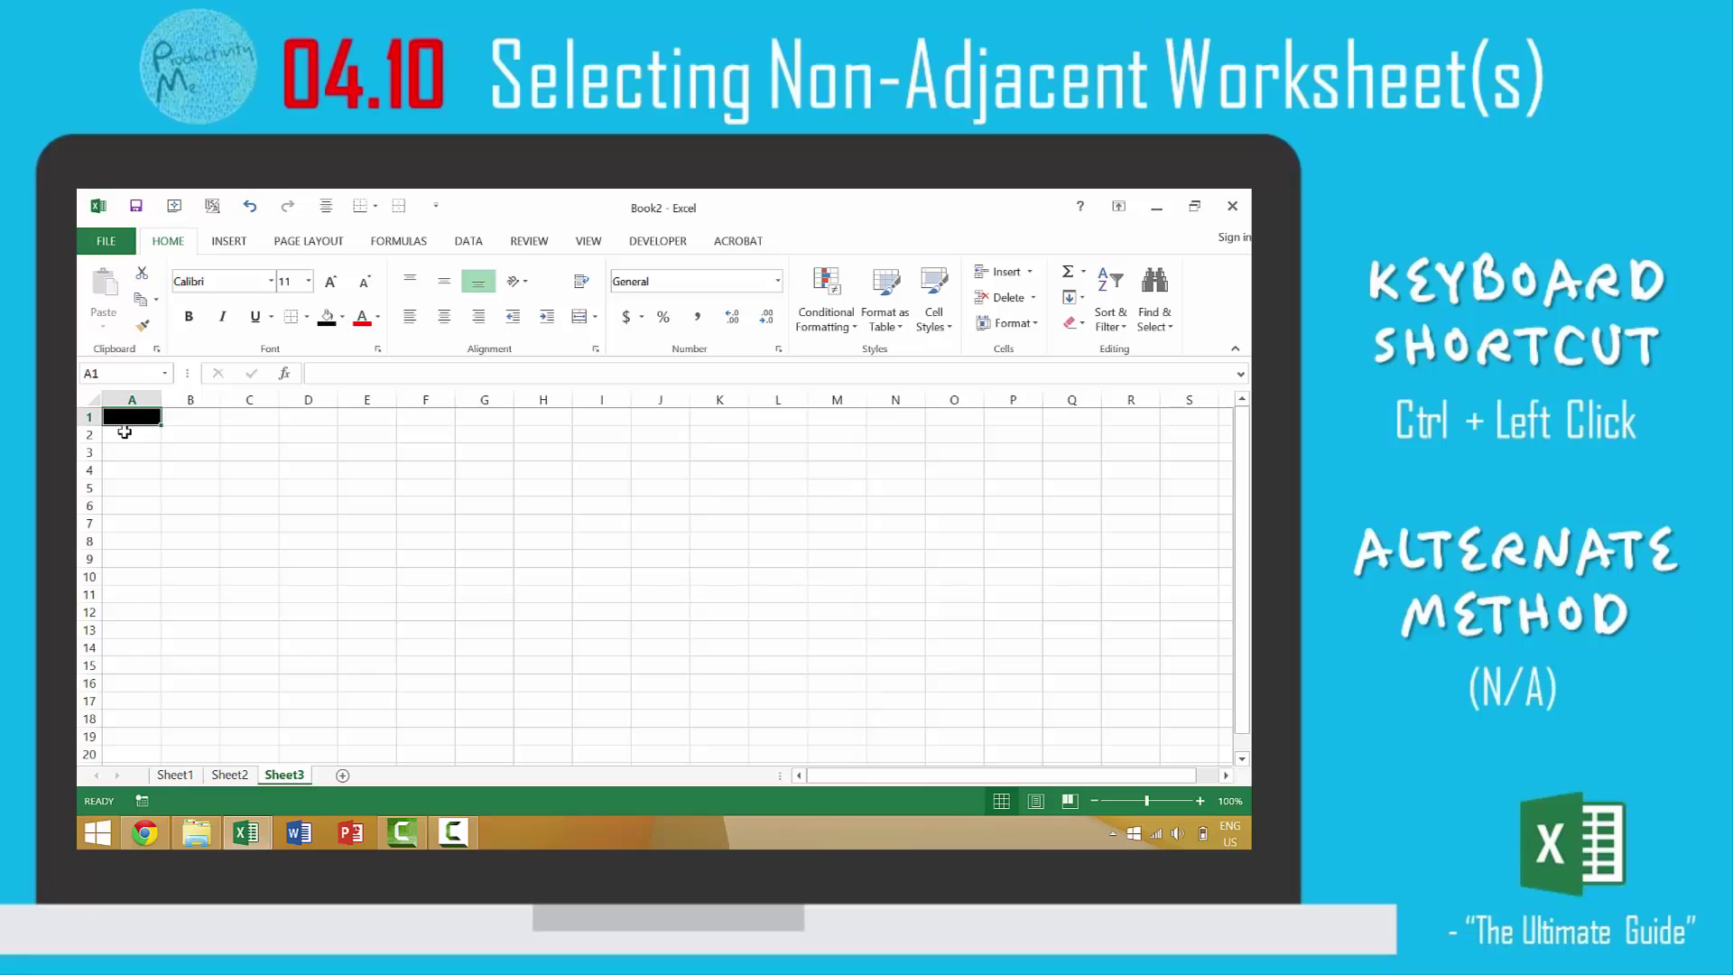